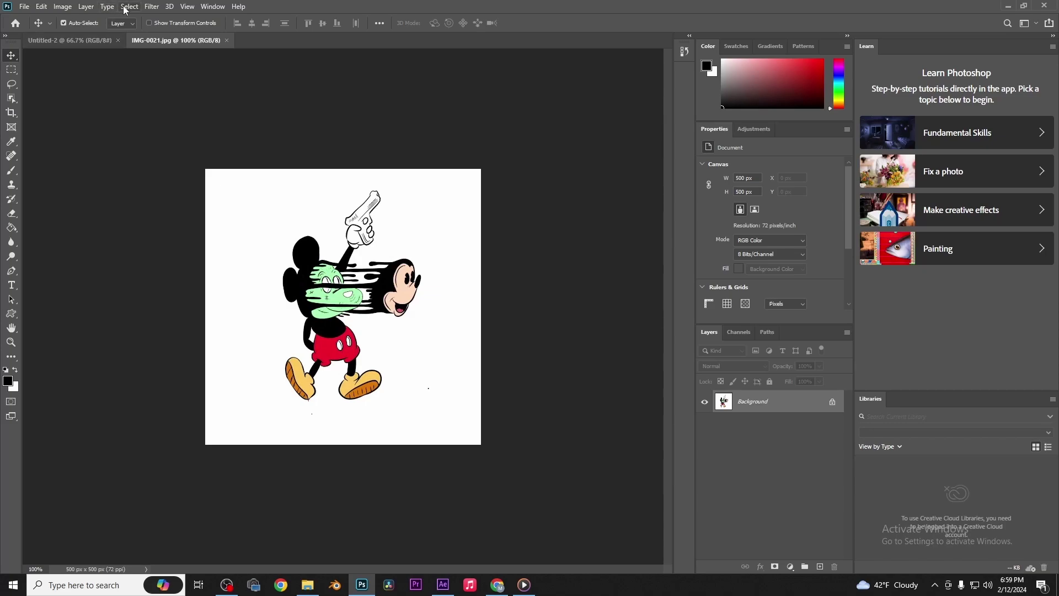
Select the entire IMG-0021.jpg canvas and copy it to the clipboard.
click(129, 6)
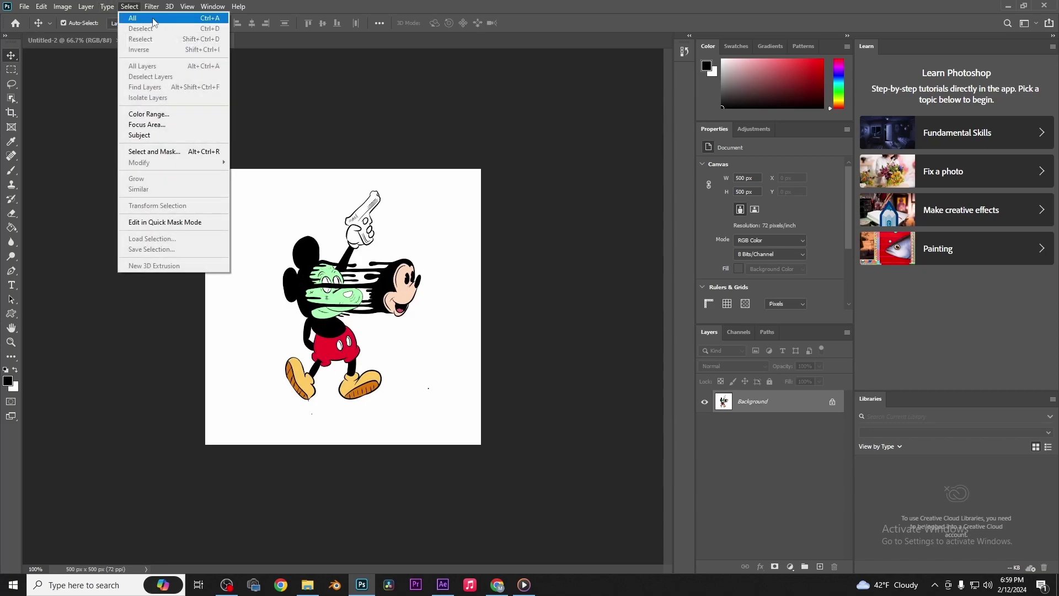
click(153, 21)
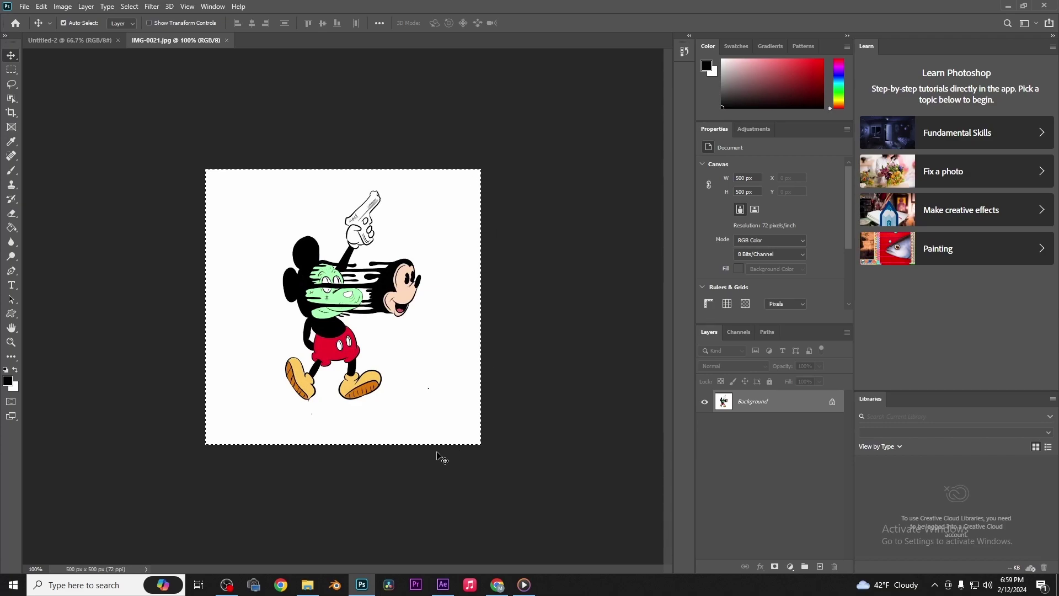
click(62, 9)
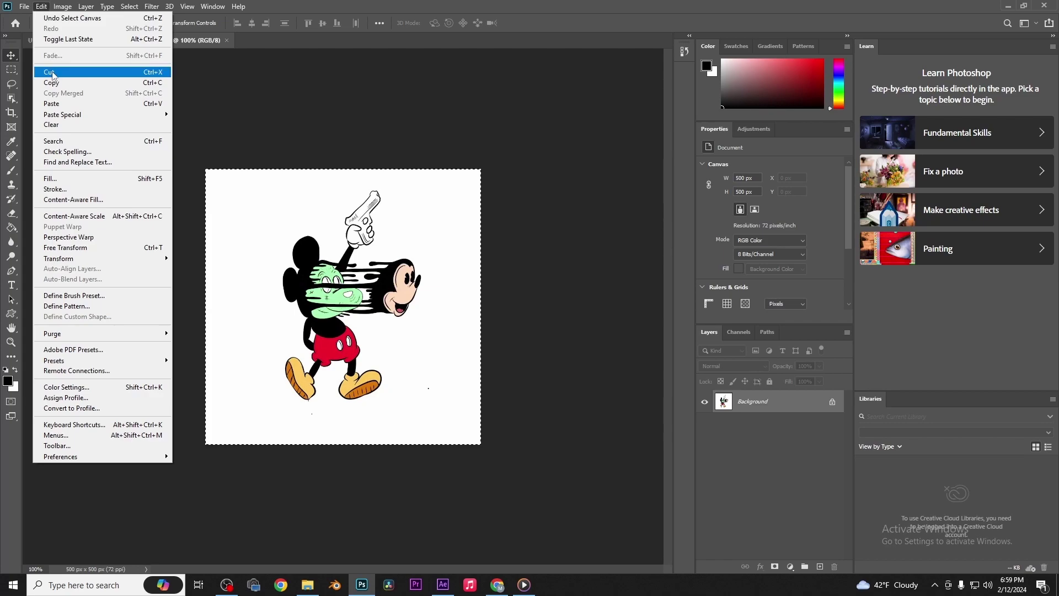
click(54, 83)
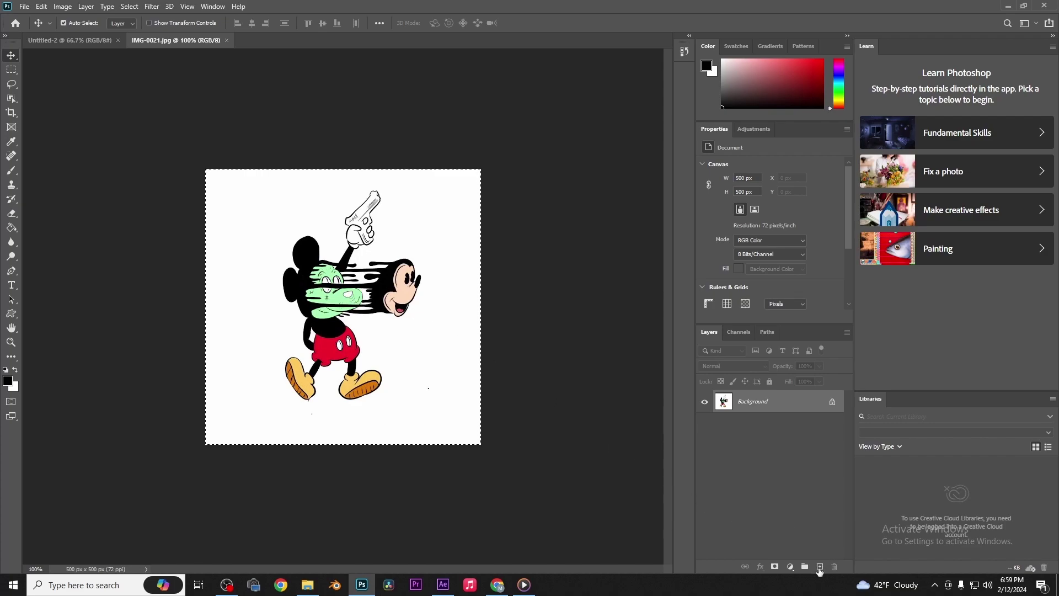
Add Layer 1, delete the Background layer, and fill Layer 1 solid black with the Paint Bucket.
click(820, 567)
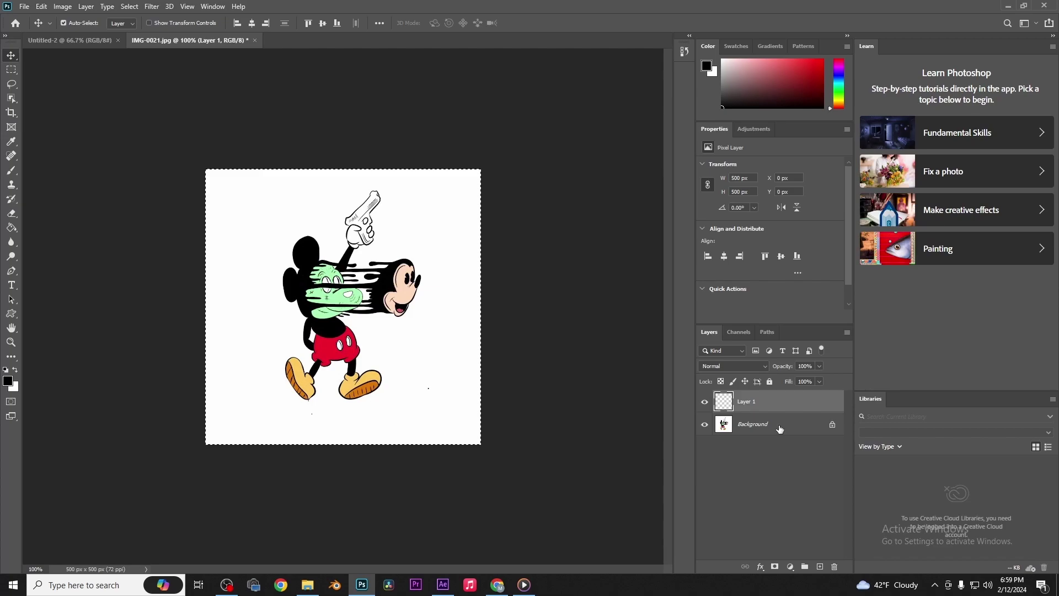
drag(772, 424, 835, 568)
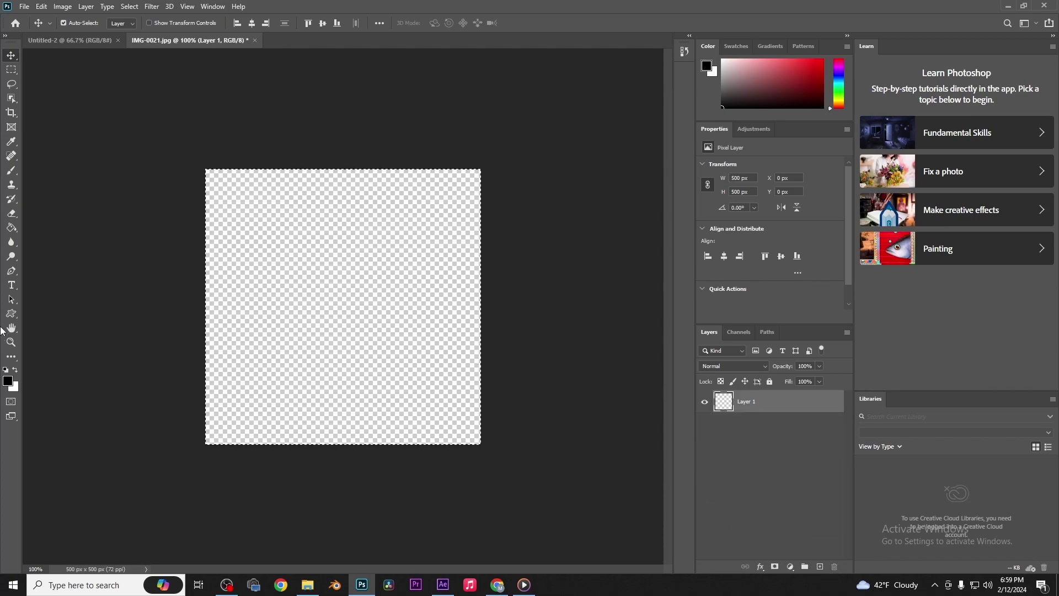
click(9, 380)
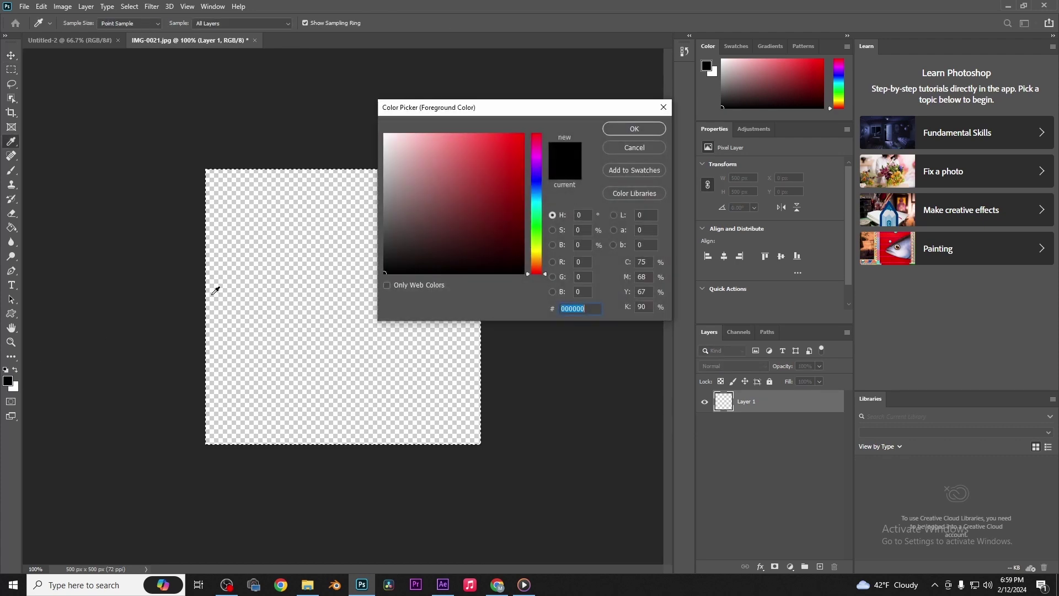
click(625, 133)
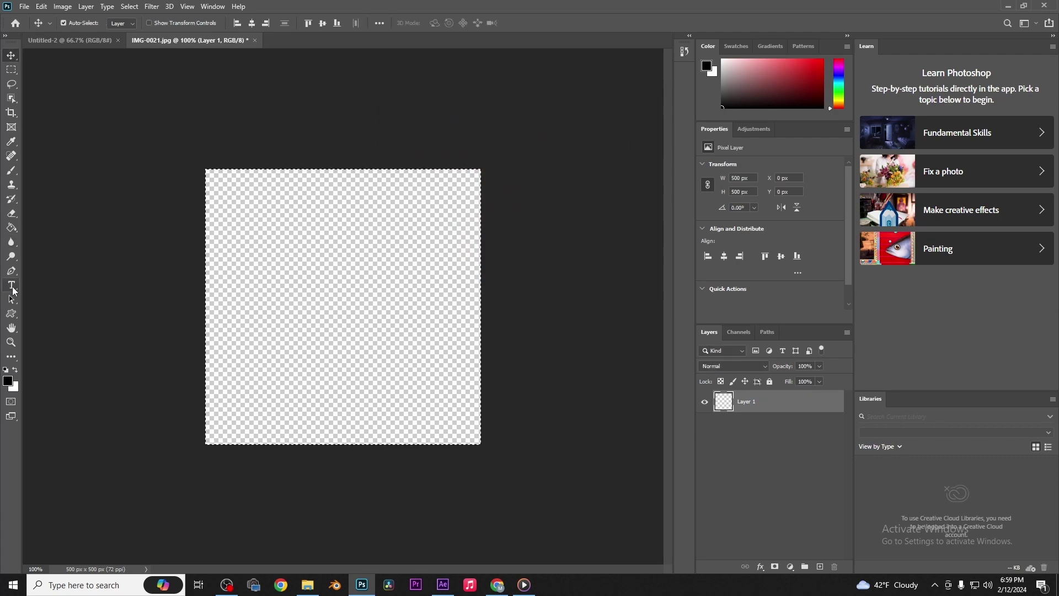
click(11, 227)
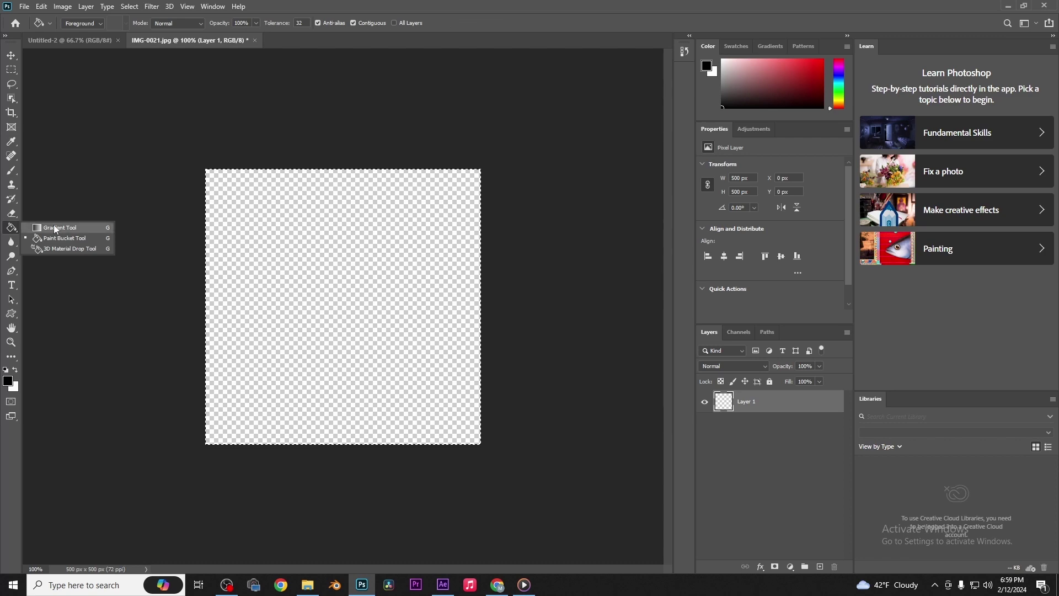
click(78, 238)
click(323, 271)
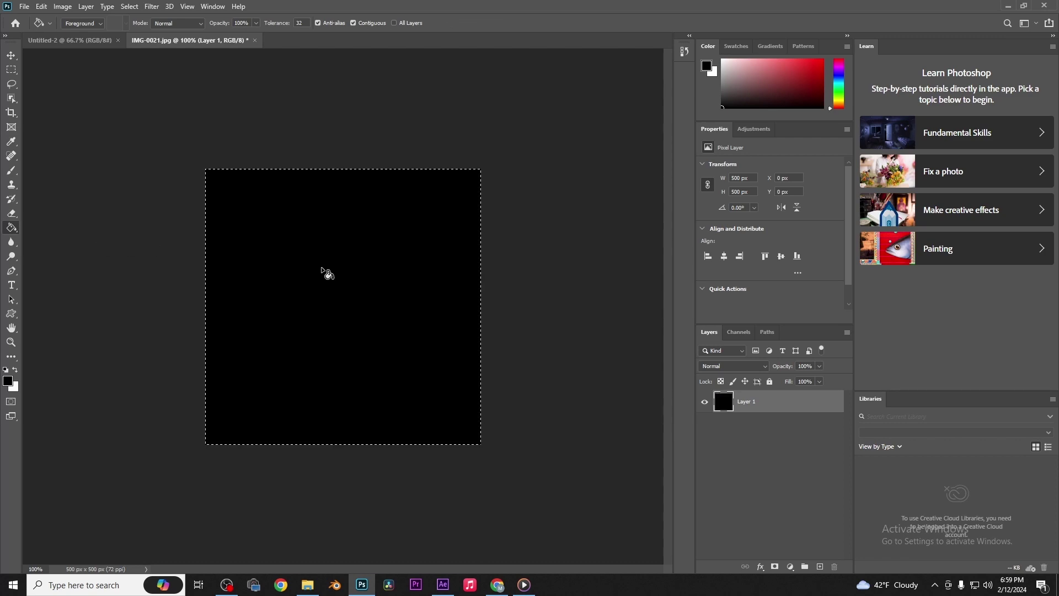
click(740, 472)
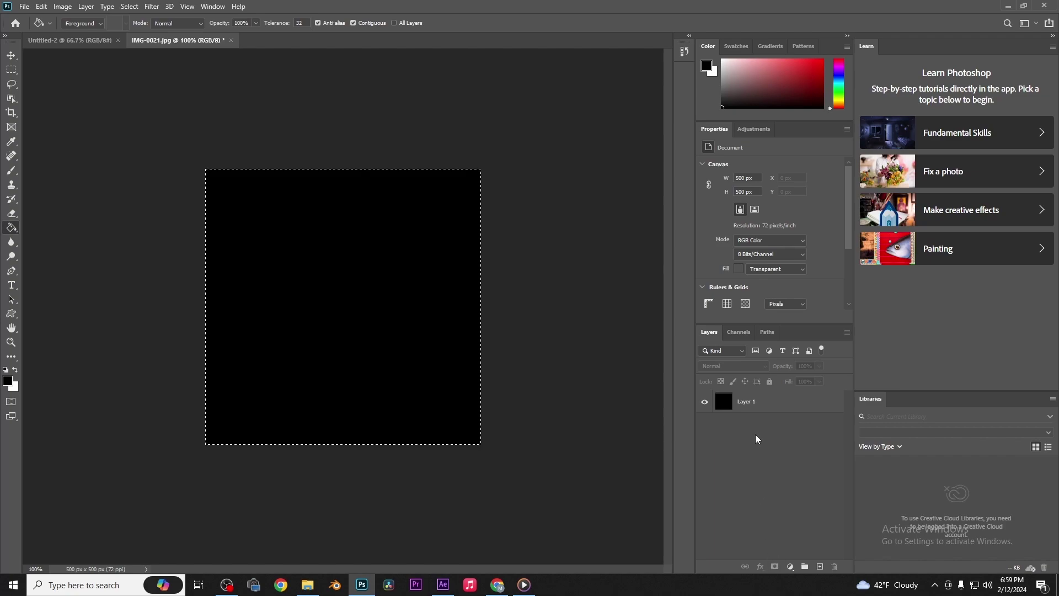
Add a layer mask to Layer 1 and paste the copied Mickey image into it.
click(757, 404)
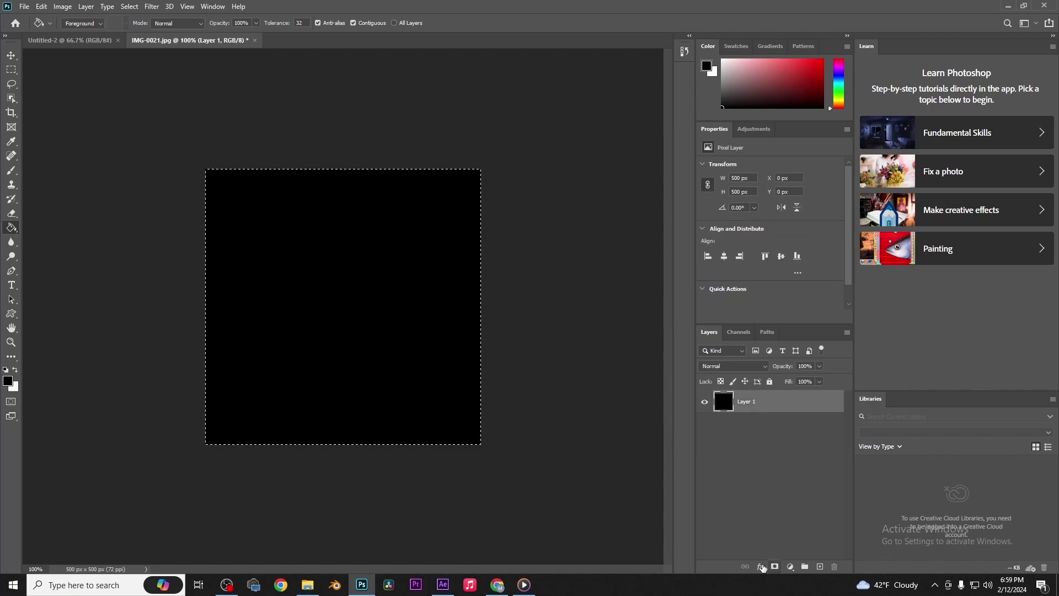
click(775, 567)
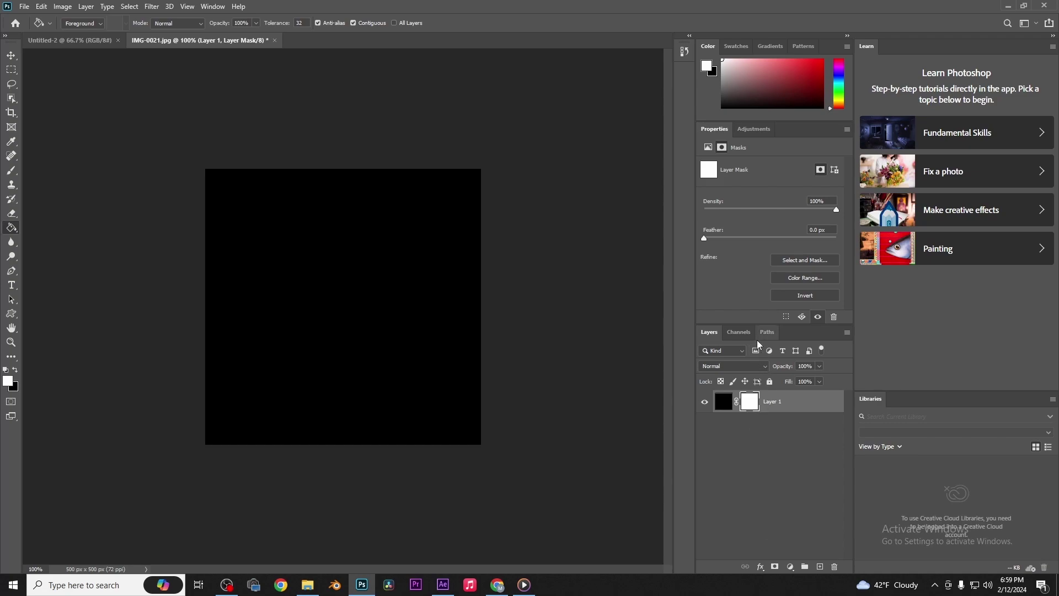
alt+click(750, 401)
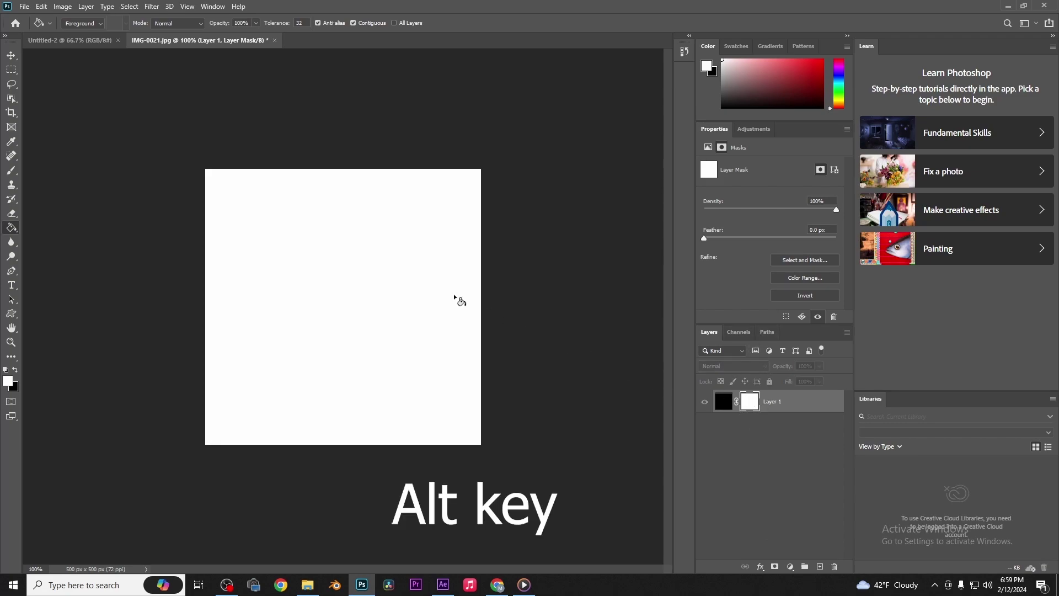
click(42, 7)
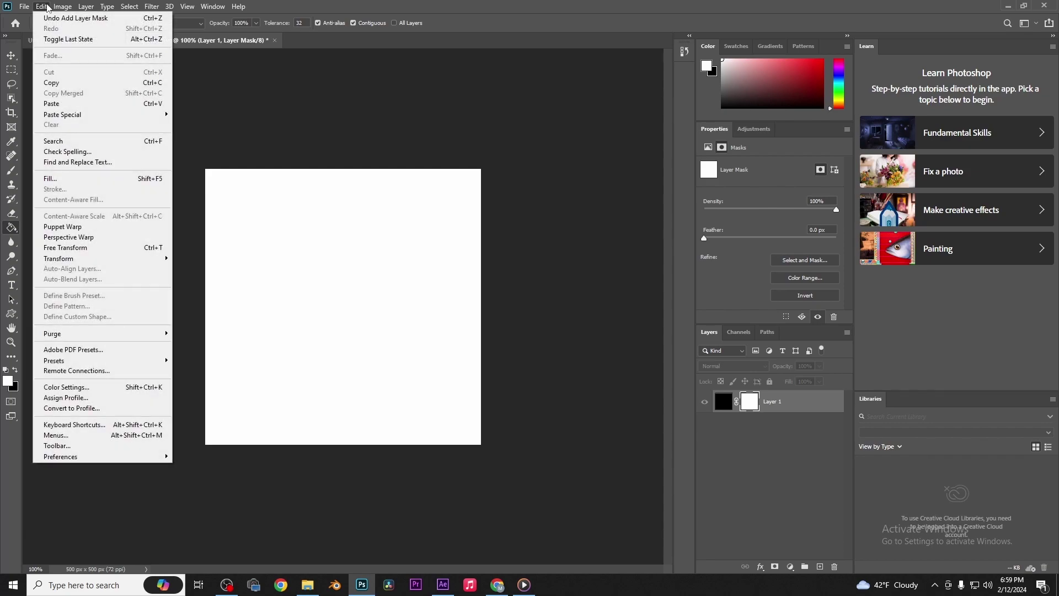
click(52, 104)
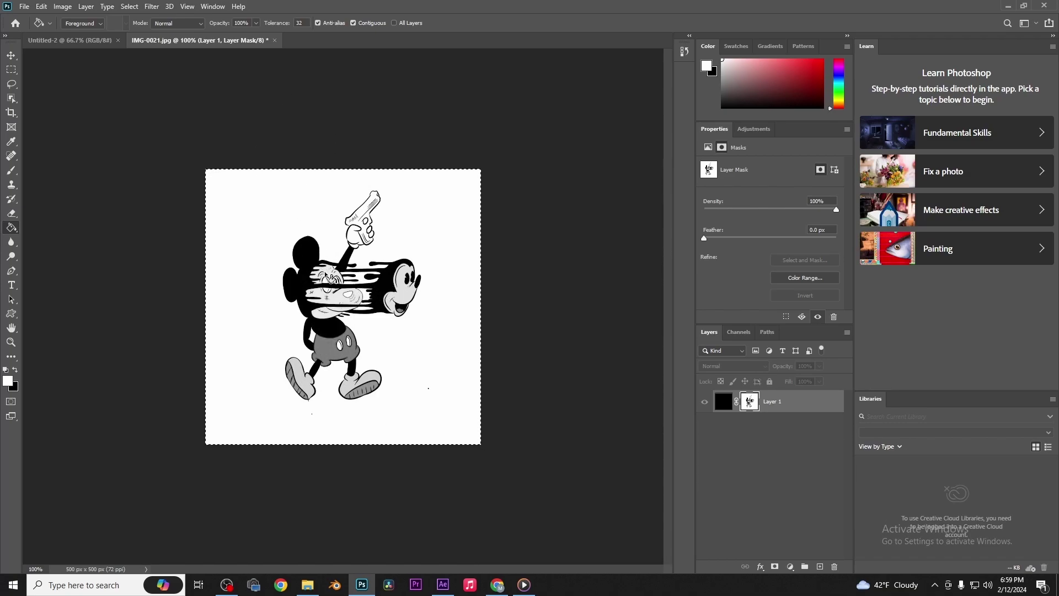
Apply Image > Adjustments > Invert to Layer 1's mask so Mickey shows white on black.
click(62, 7)
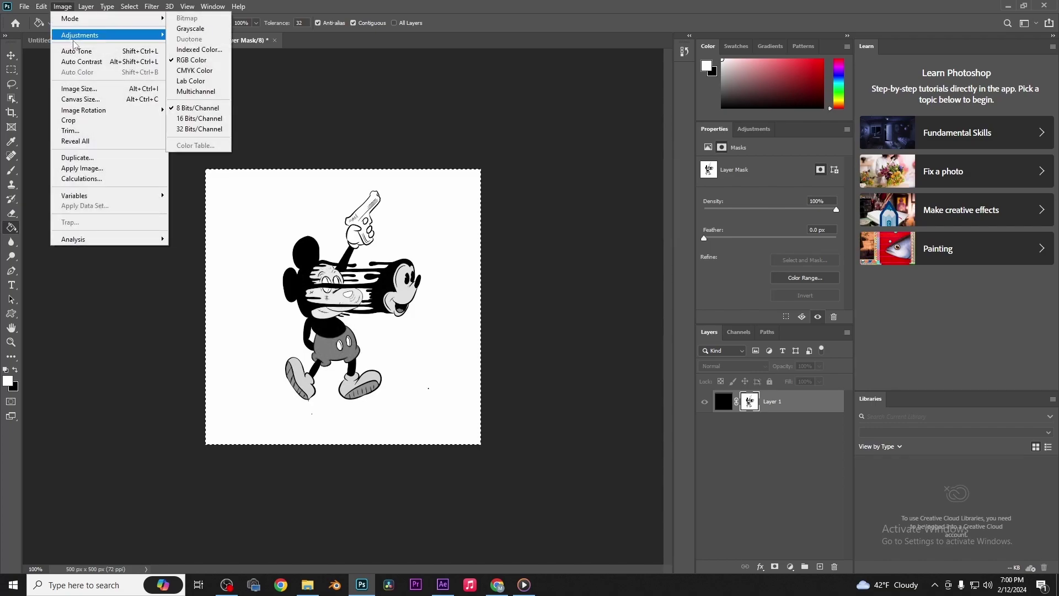
mouse_move(78, 40)
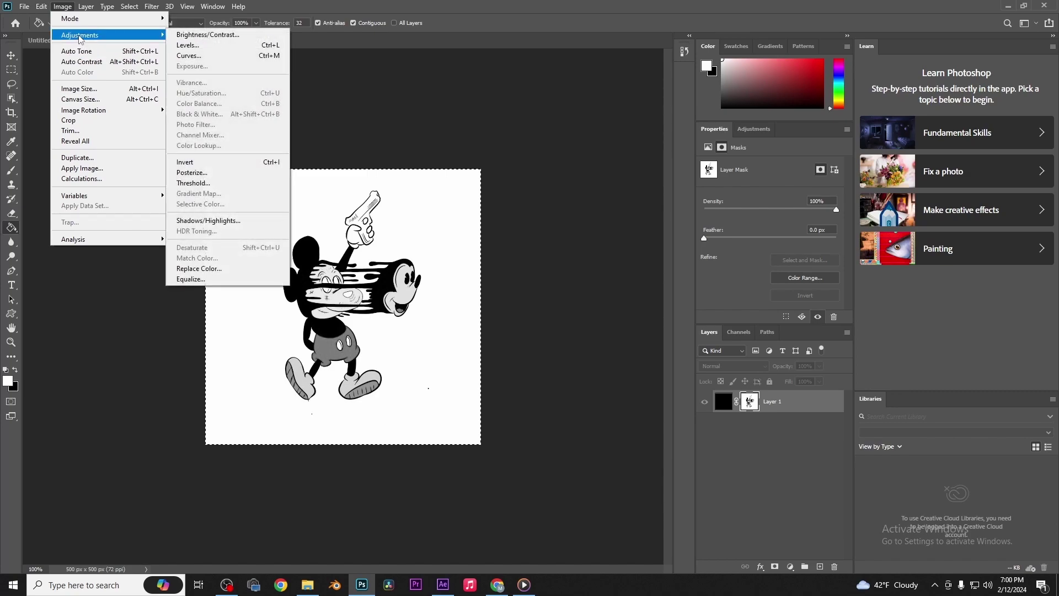
click(215, 162)
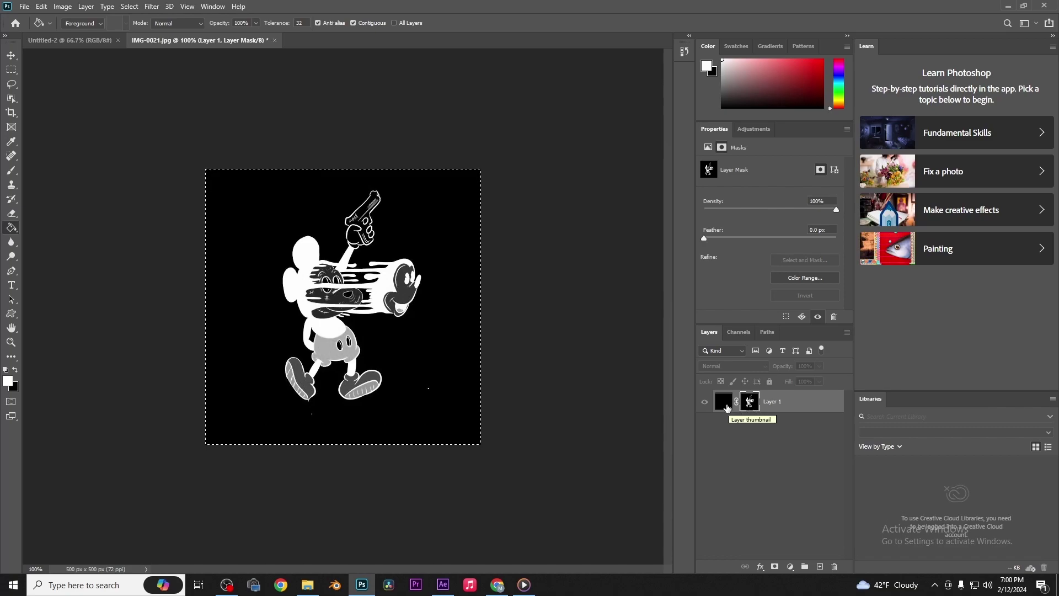
Switch back to Layer 1's pixels and deselect the canvas.
click(726, 407)
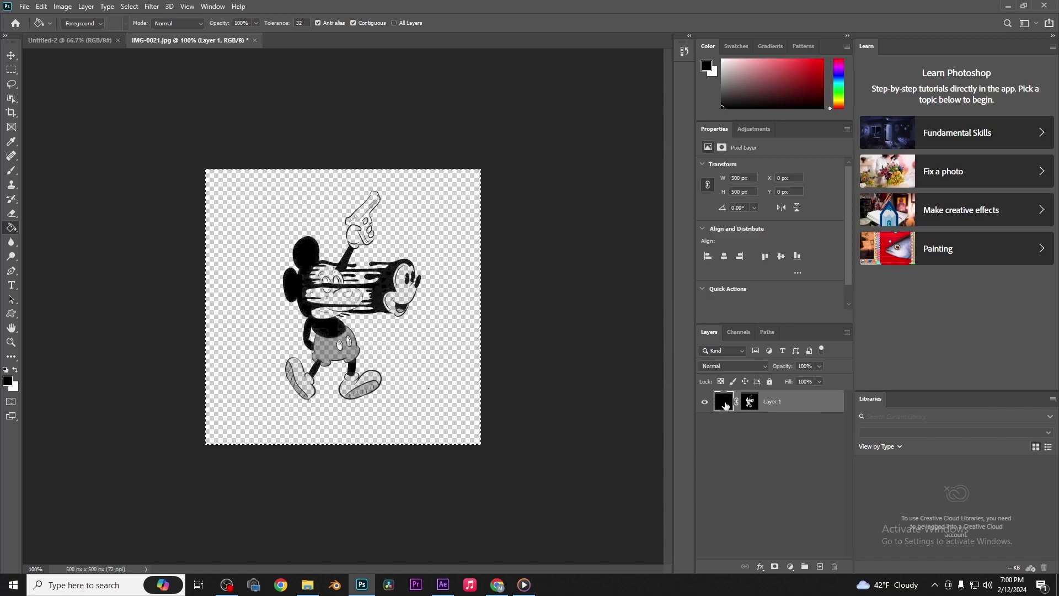
click(131, 6)
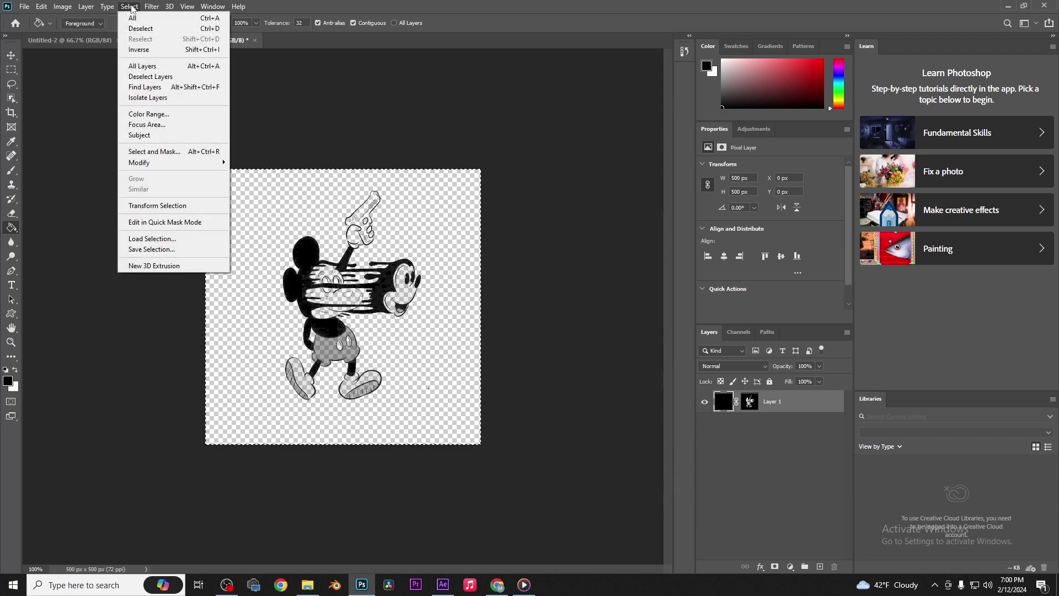
click(149, 29)
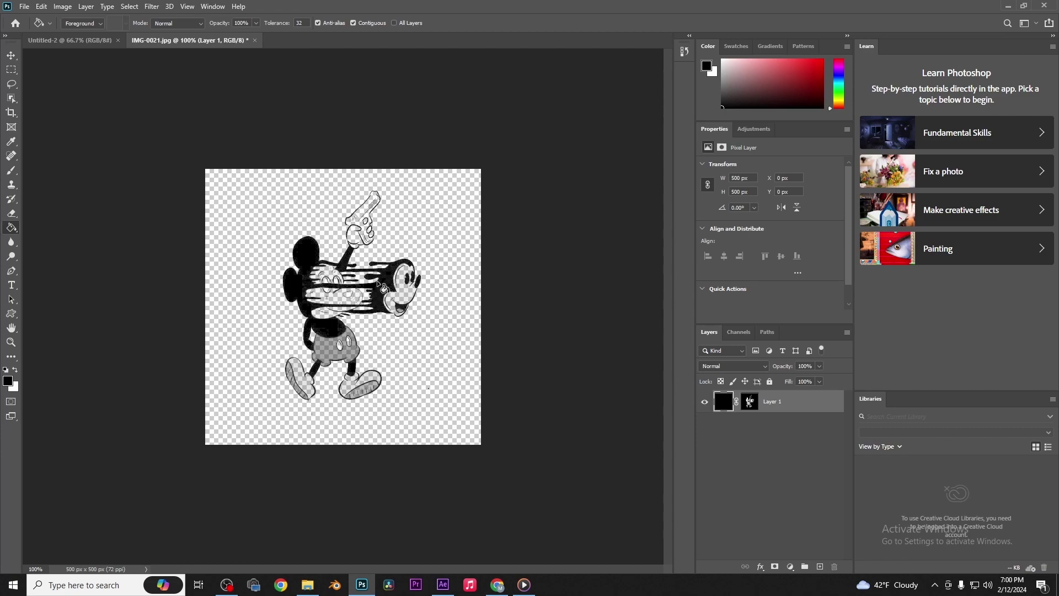
Quick Export the image as a PNG file into the Downloads folder.
click(29, 9)
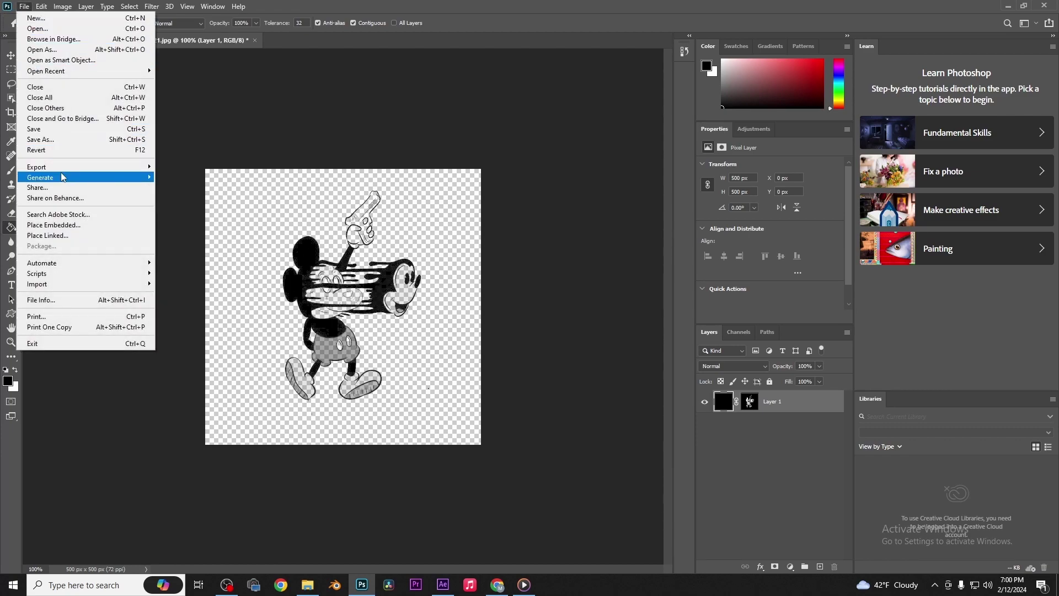
mouse_move(63, 168)
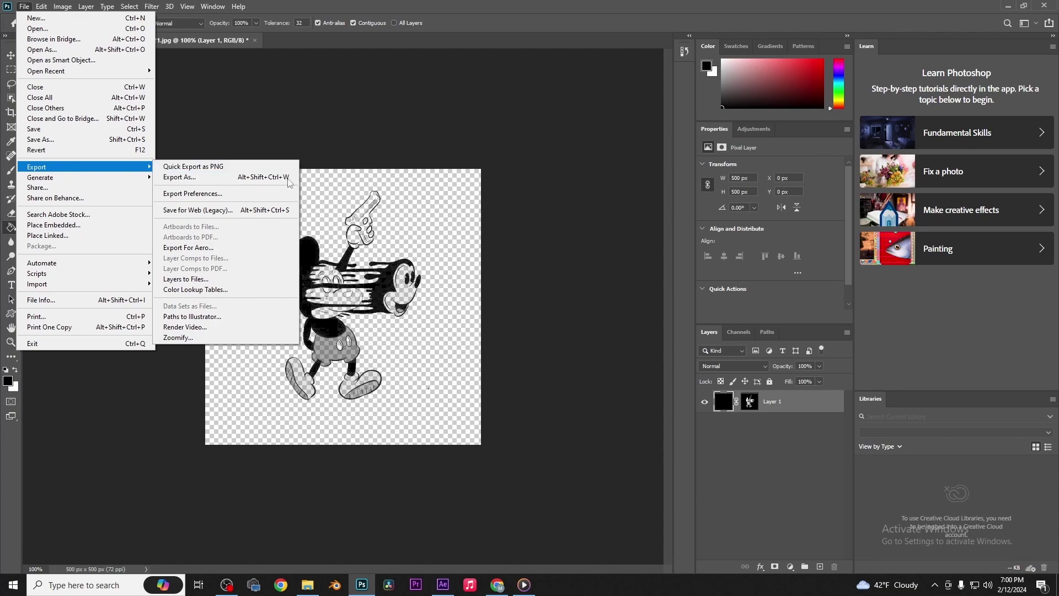
click(245, 168)
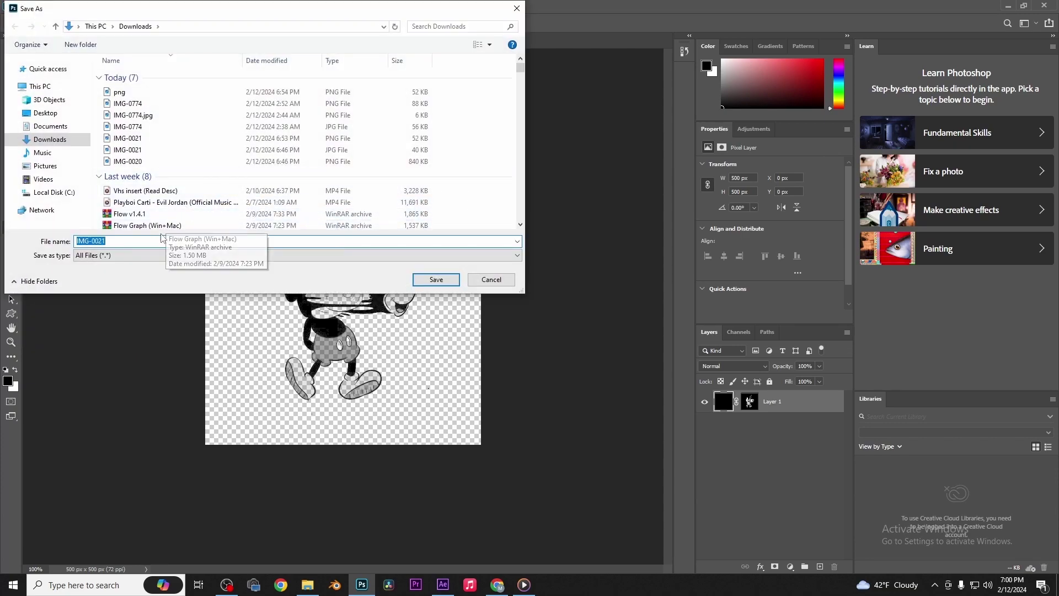
text(pn)
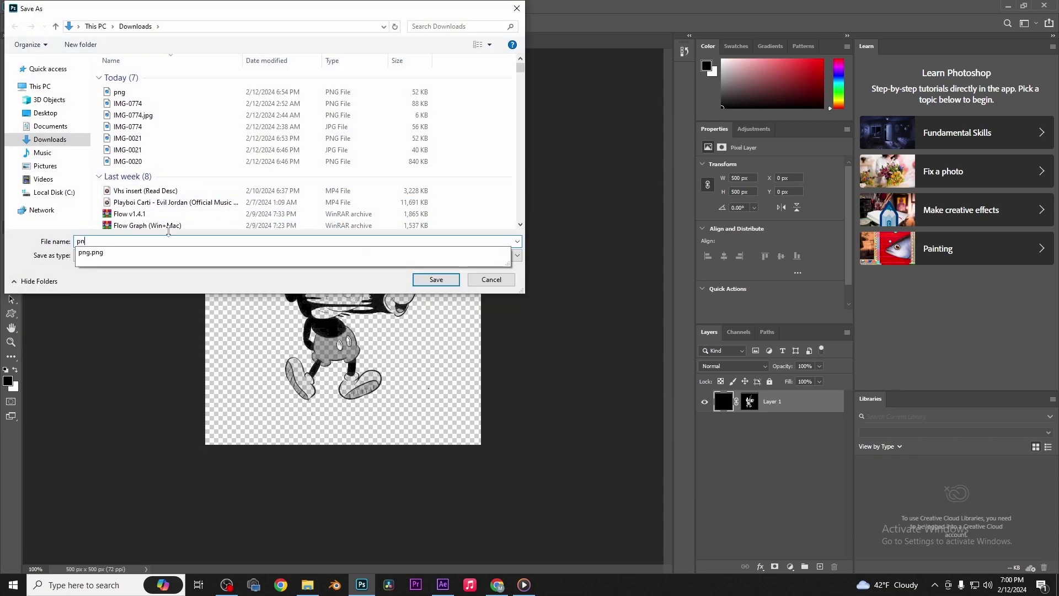
key(alt+Tab)
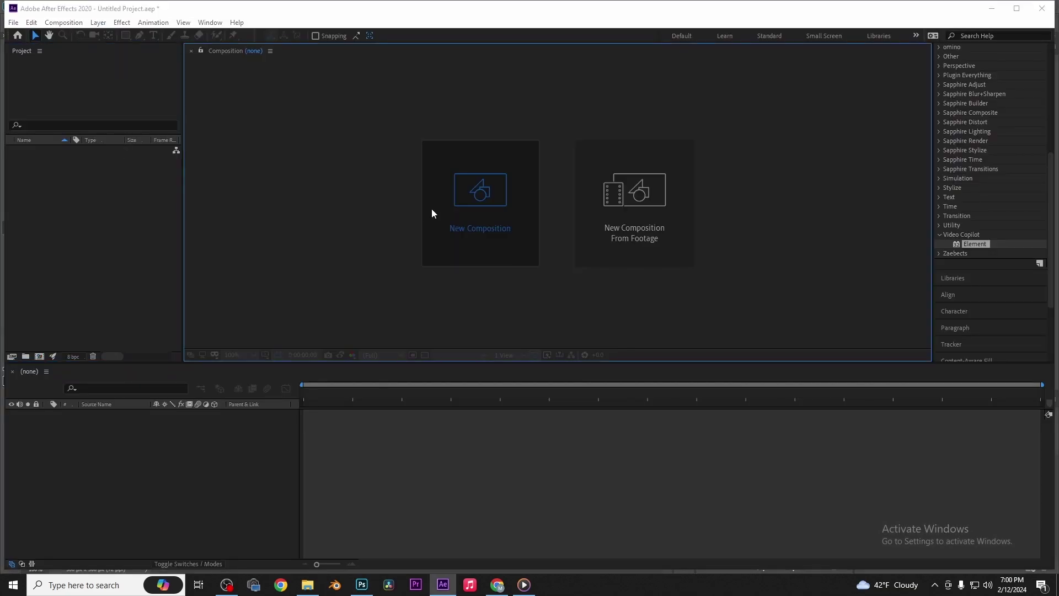
Create a new composition, Comp 1, with a black background colour.
click(431, 209)
click(85, 219)
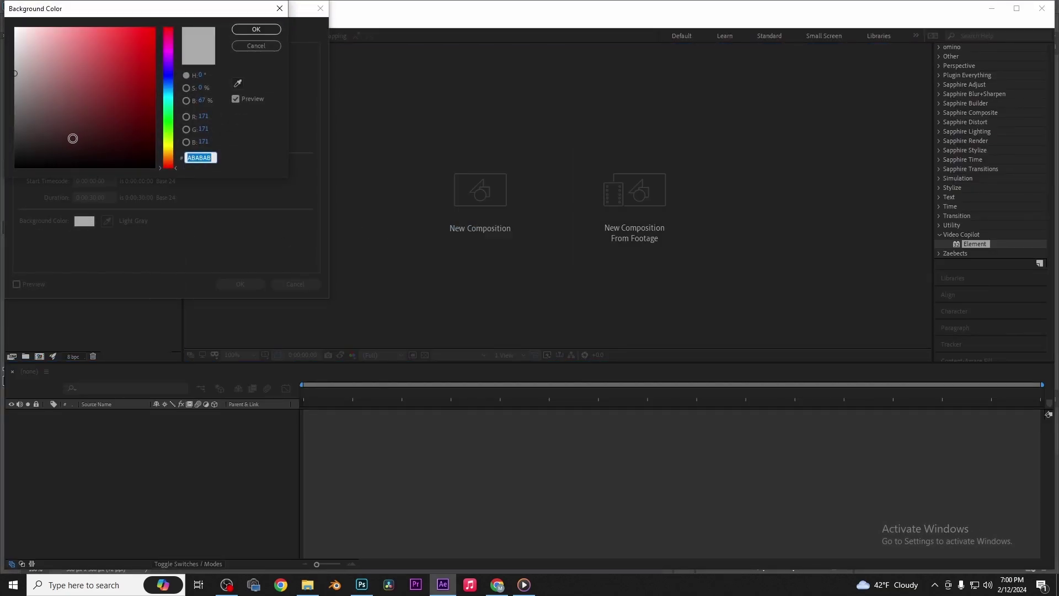
drag(70, 137, 4, 179)
click(256, 29)
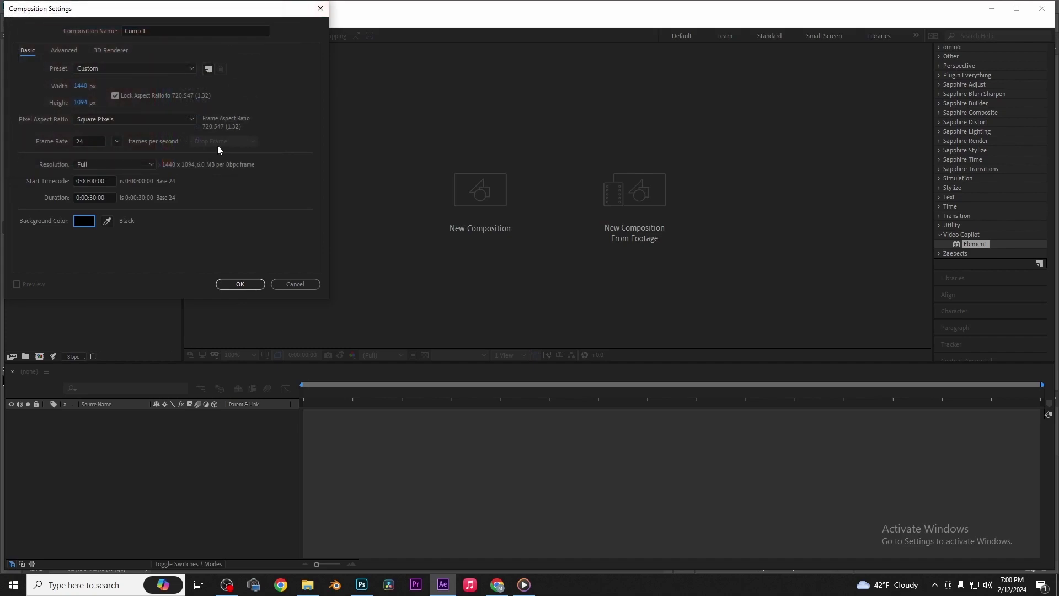
click(232, 284)
Import png mik.png into the project and place it as a layer in Comp 1.
double_click(81, 171)
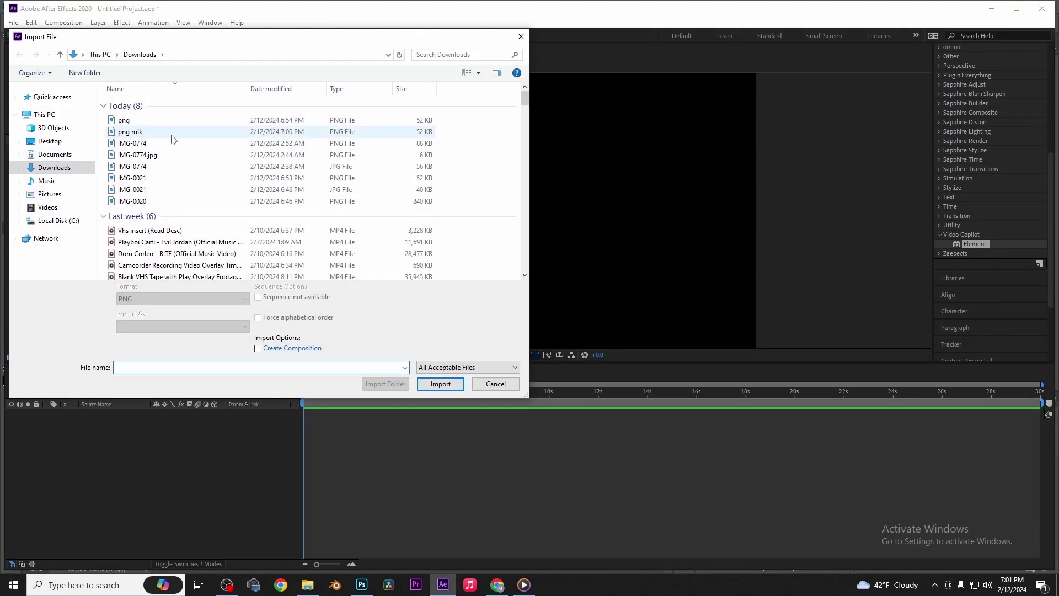
double_click(172, 134)
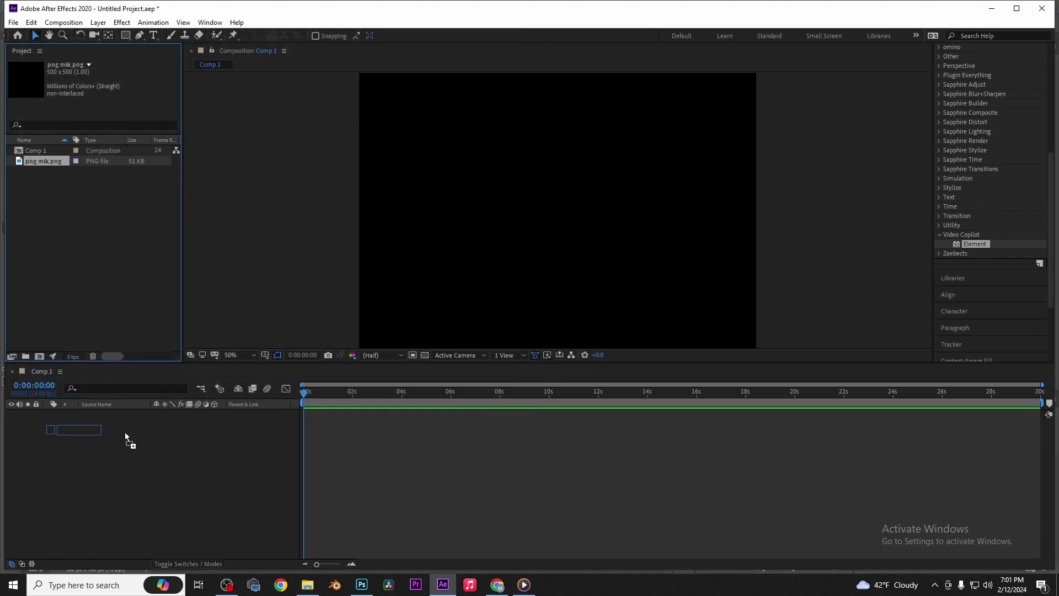
drag(91, 160, 126, 438)
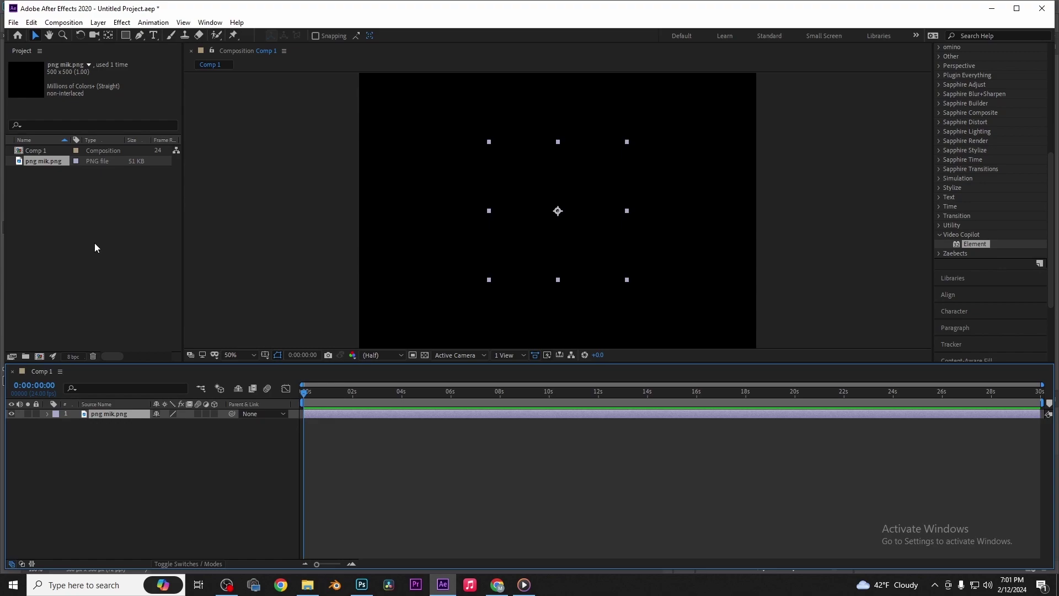
right_click(89, 445)
Add a new 1440 × 1094 Black Solid 1 layer, then reselect the png mik.png layer.
mouse_move(137, 453)
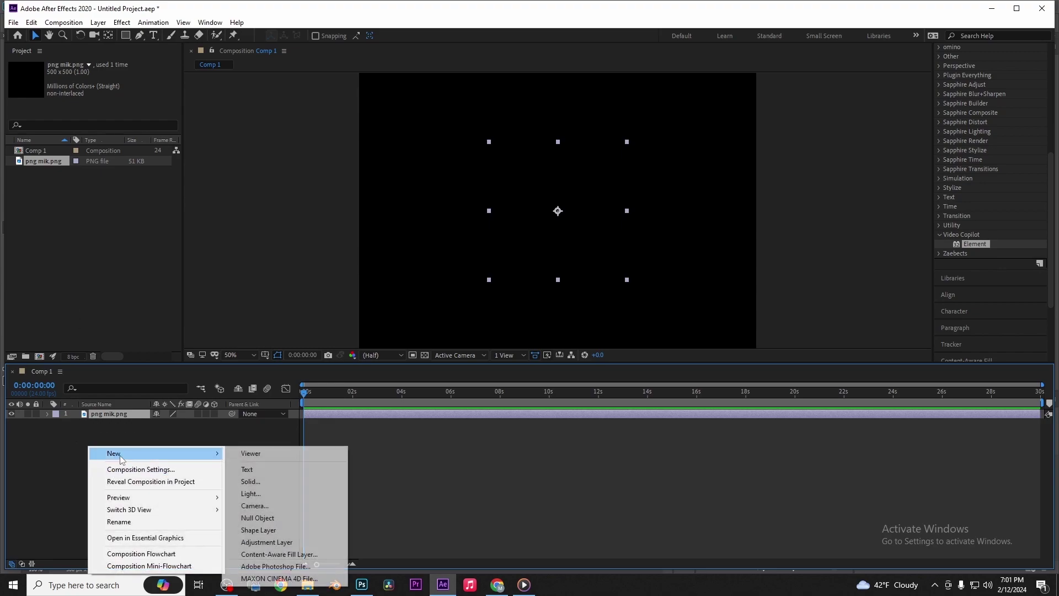
click(264, 482)
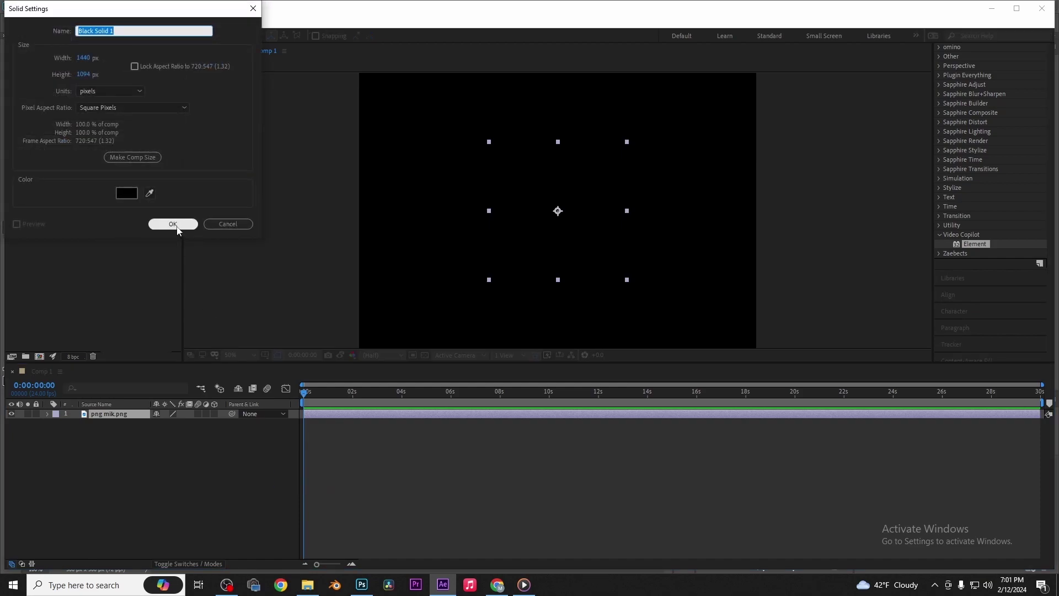
click(172, 224)
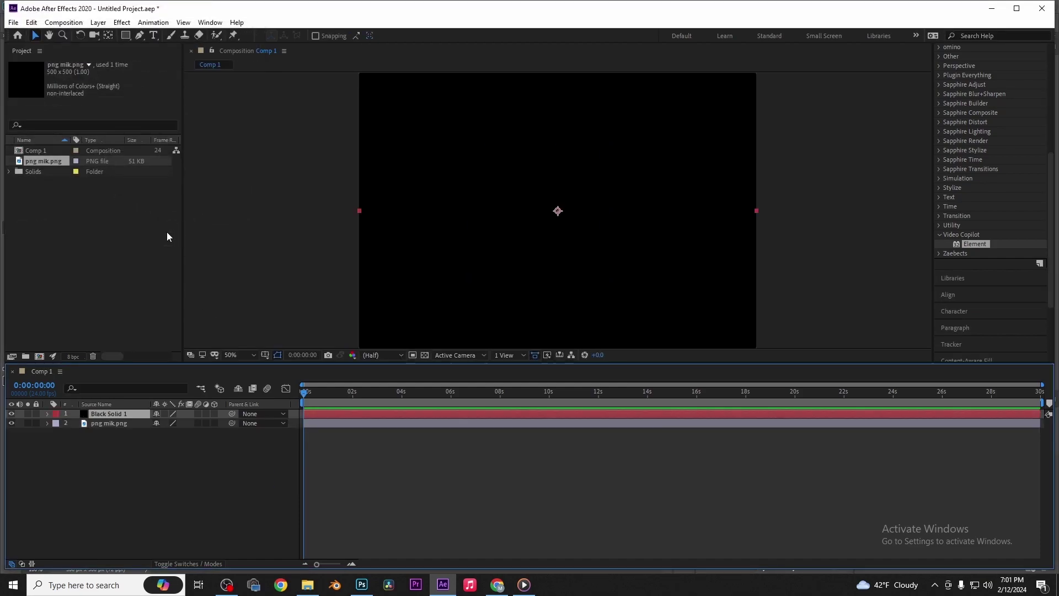
click(153, 470)
click(117, 424)
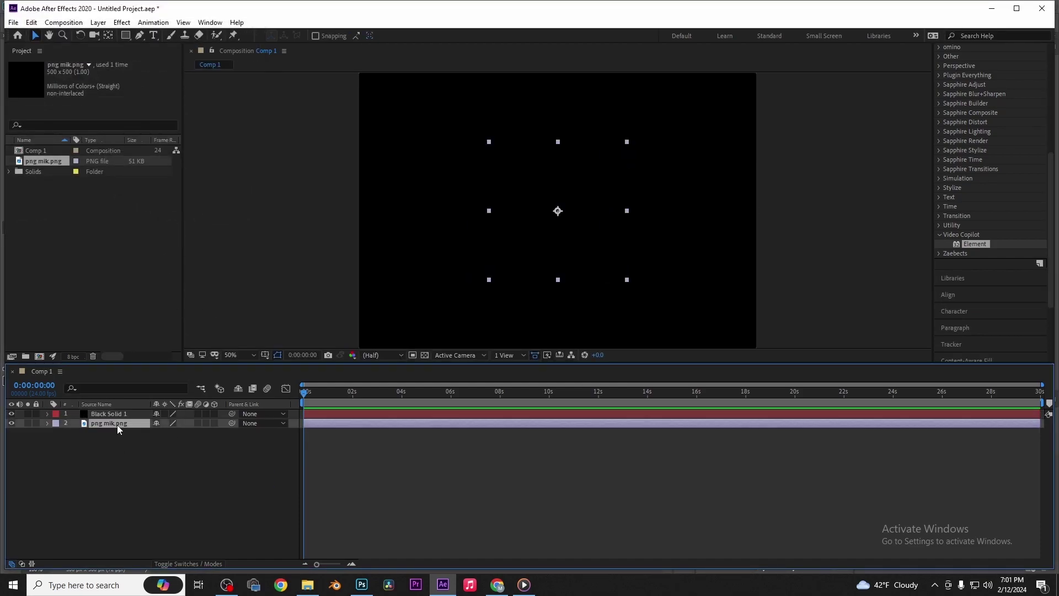
right_click(117, 424)
Run Layer > Auto-trace on png mik.png to generate mask paths outlining Mickey.
click(117, 427)
click(33, 23)
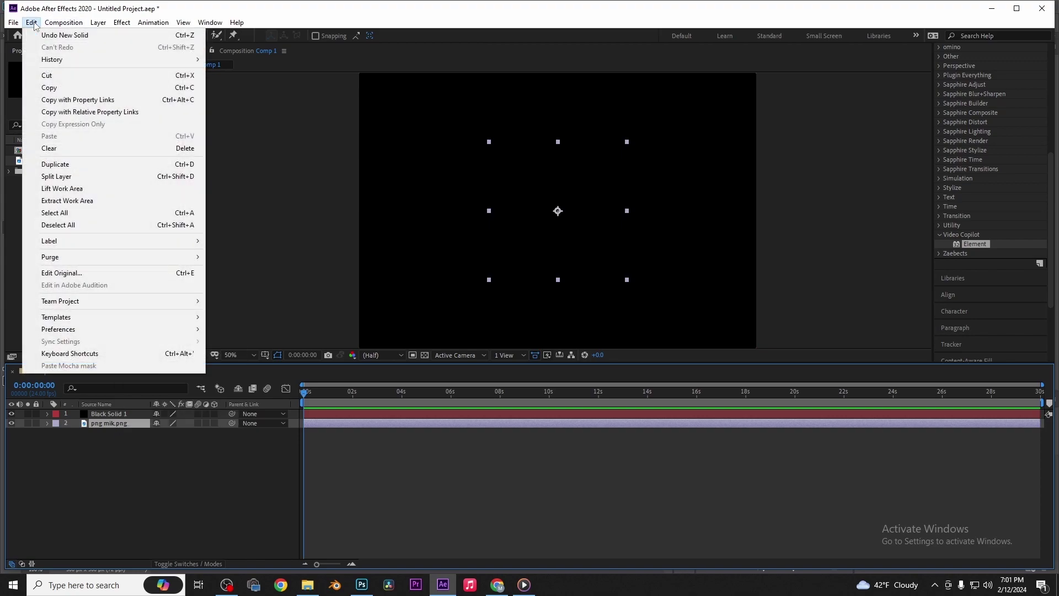
mouse_move(51, 23)
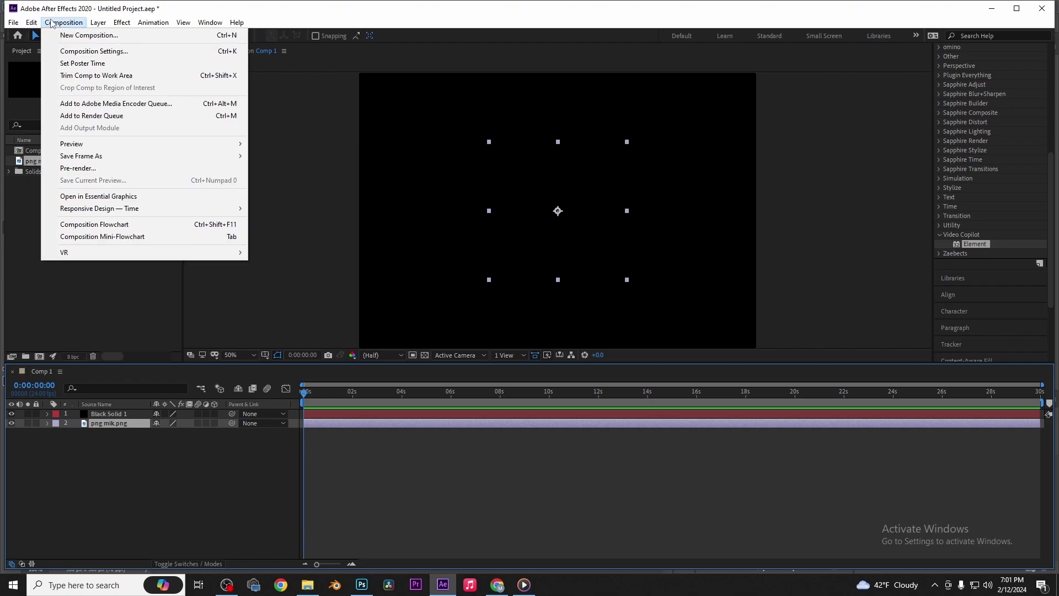
click(33, 23)
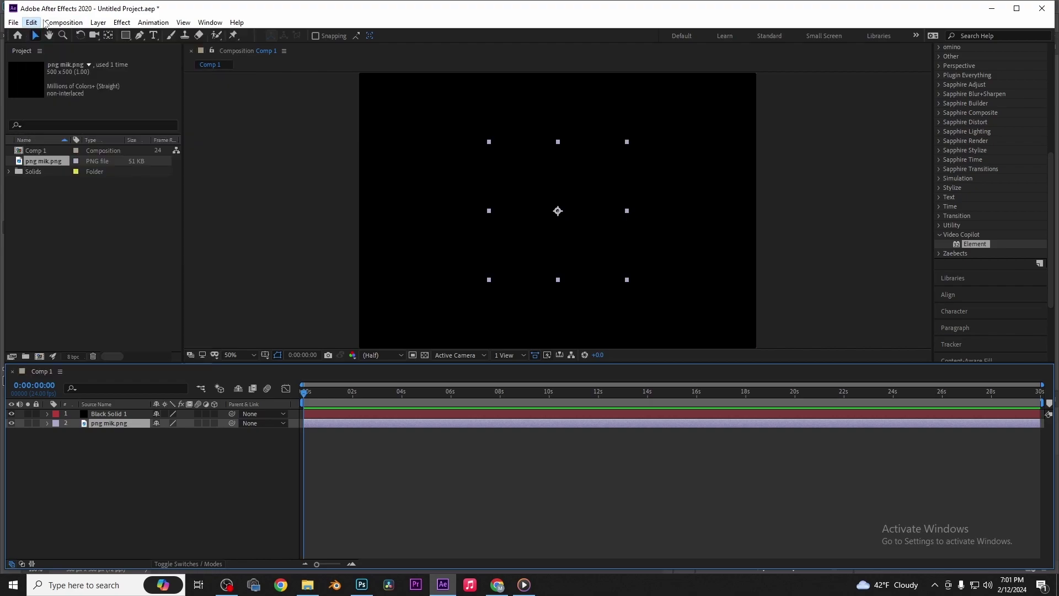
click(97, 22)
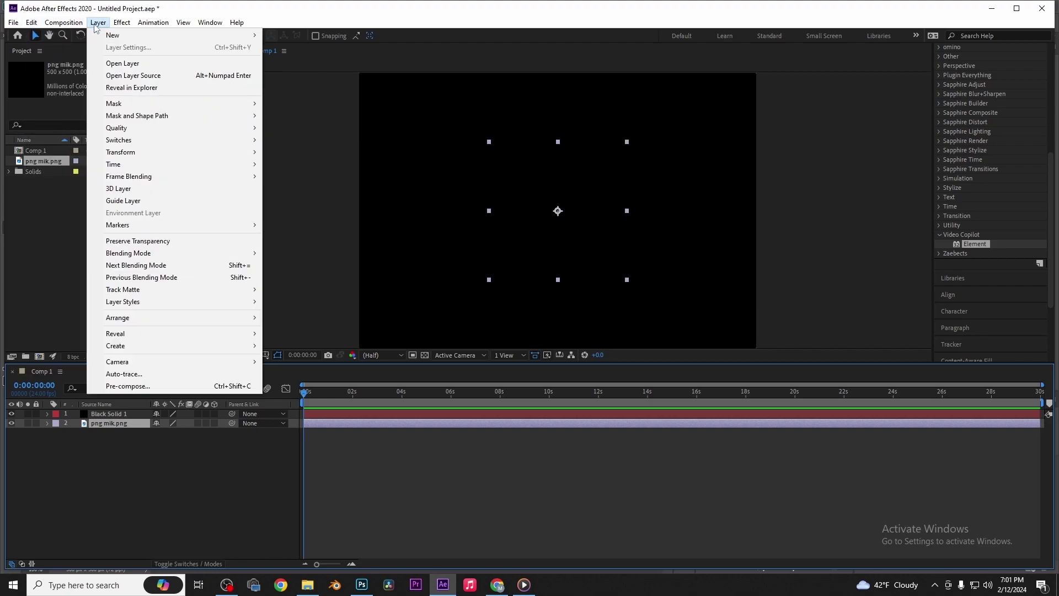
click(141, 376)
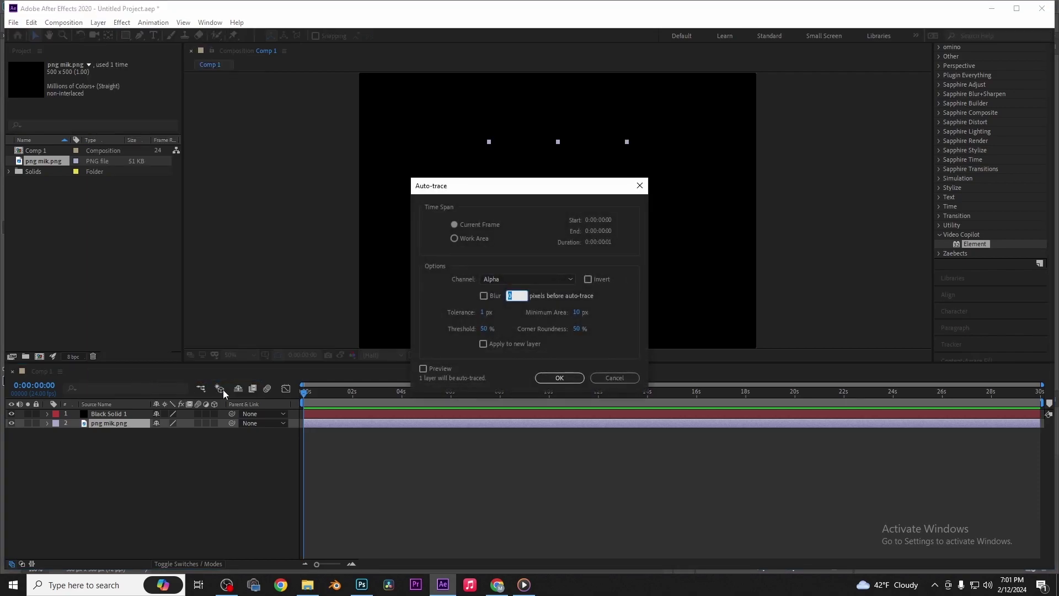
click(560, 378)
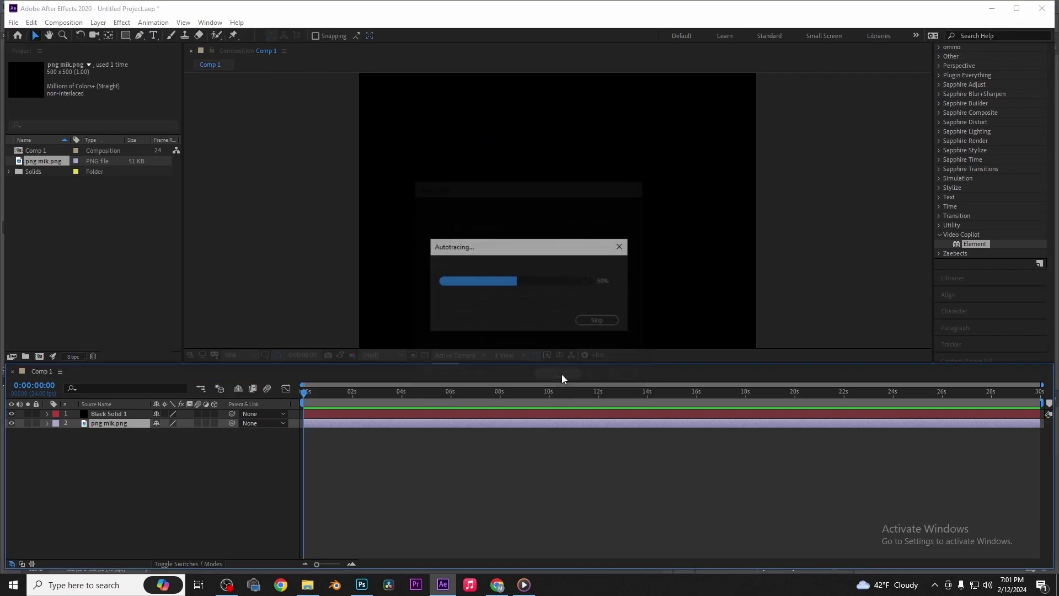
Zoom the viewer to inspect the traced masks, then deselect the image layer.
scroll(568, 222, up, 6)
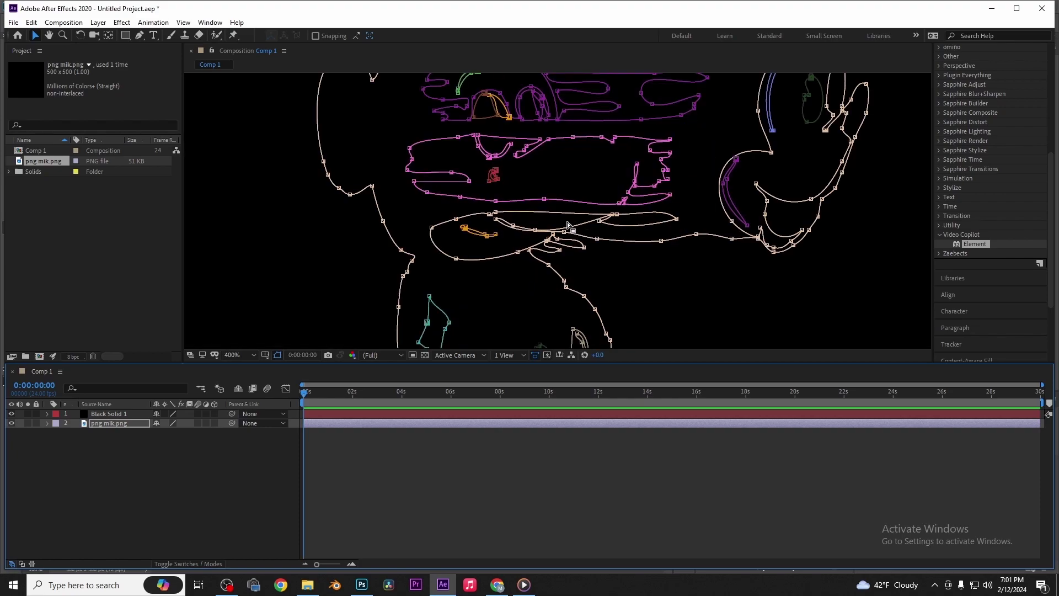
scroll(574, 224, down, 2)
scroll(578, 225, down, 2)
scroll(606, 231, up, 2)
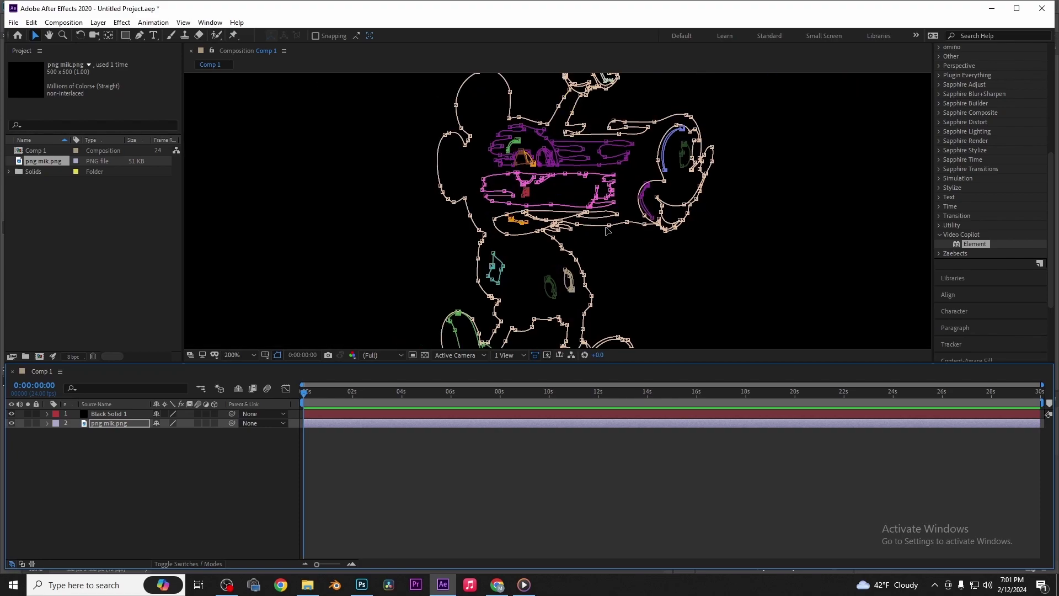
scroll(533, 190, down, 2)
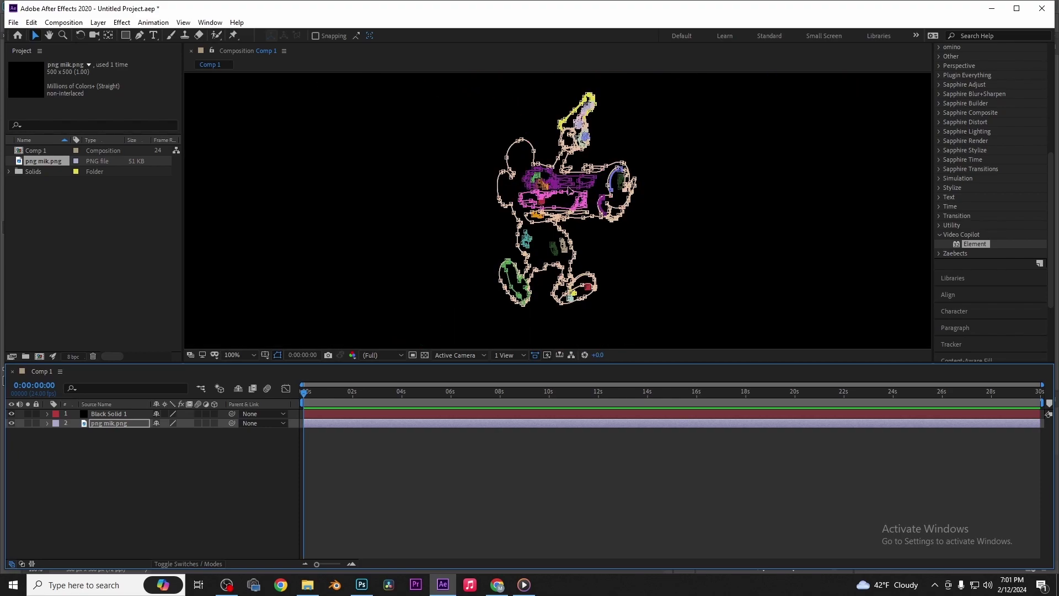
click(108, 472)
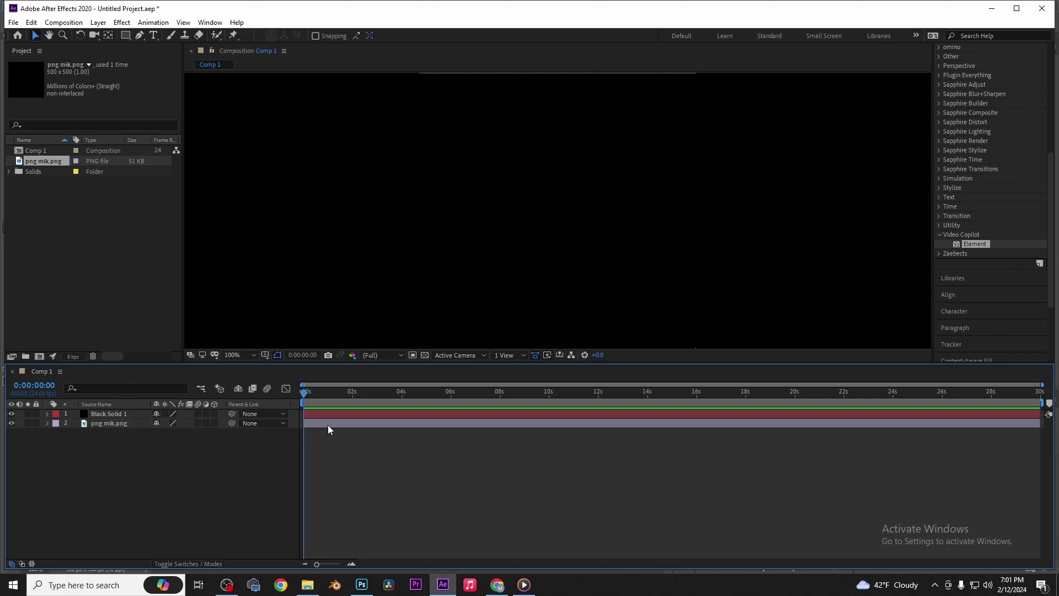
Apply Video Copilot Element to Black Solid 1 and set Custom Layers > Path Layer 1 to png mik.png.
click(378, 414)
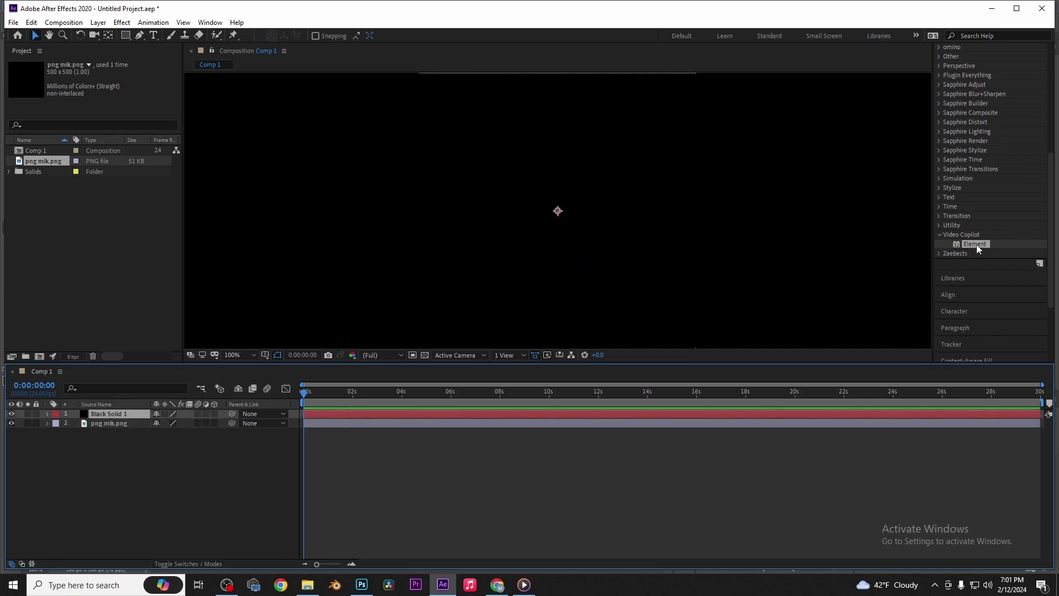
drag(978, 248, 479, 292)
scroll(441, 252, down, 2)
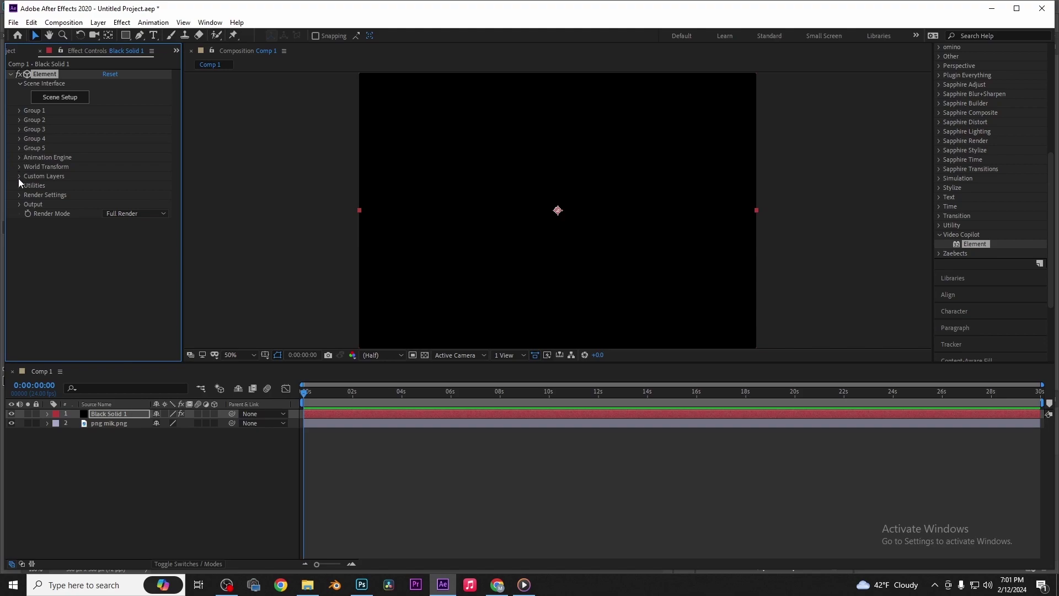
click(19, 176)
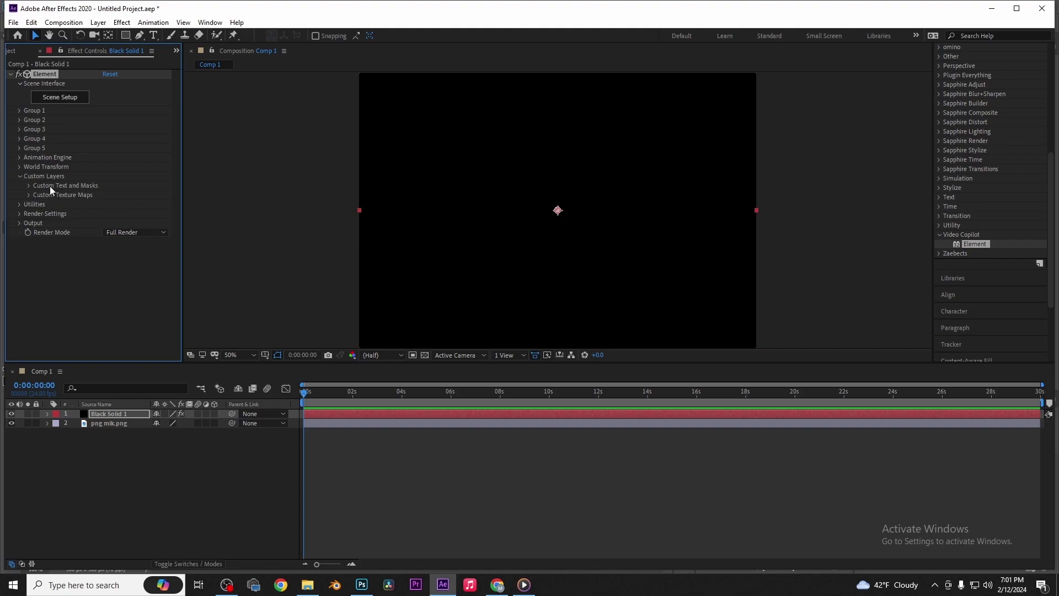
click(28, 185)
click(117, 195)
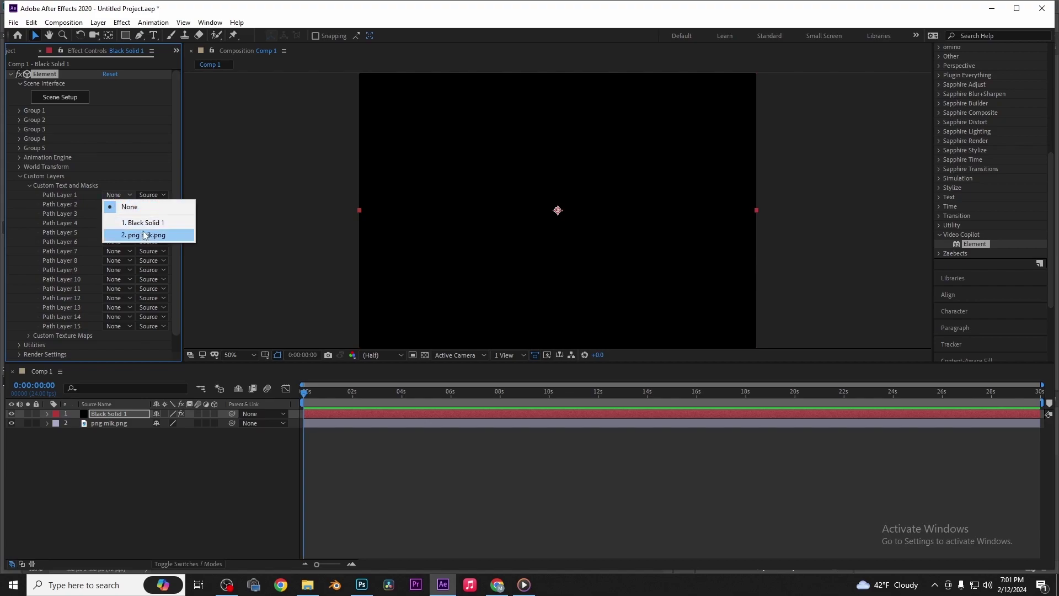
click(144, 235)
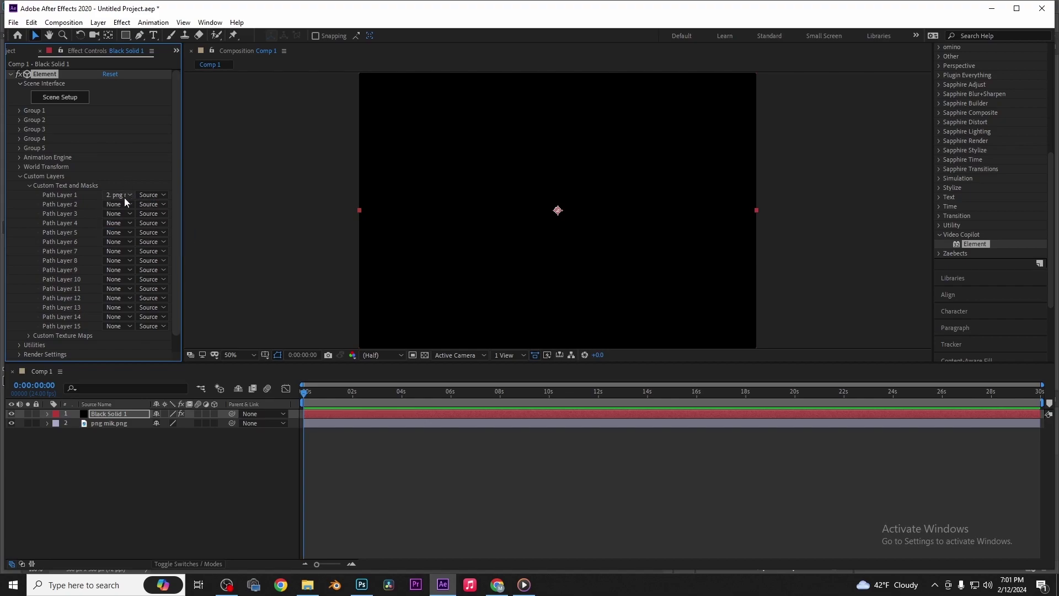
click(62, 98)
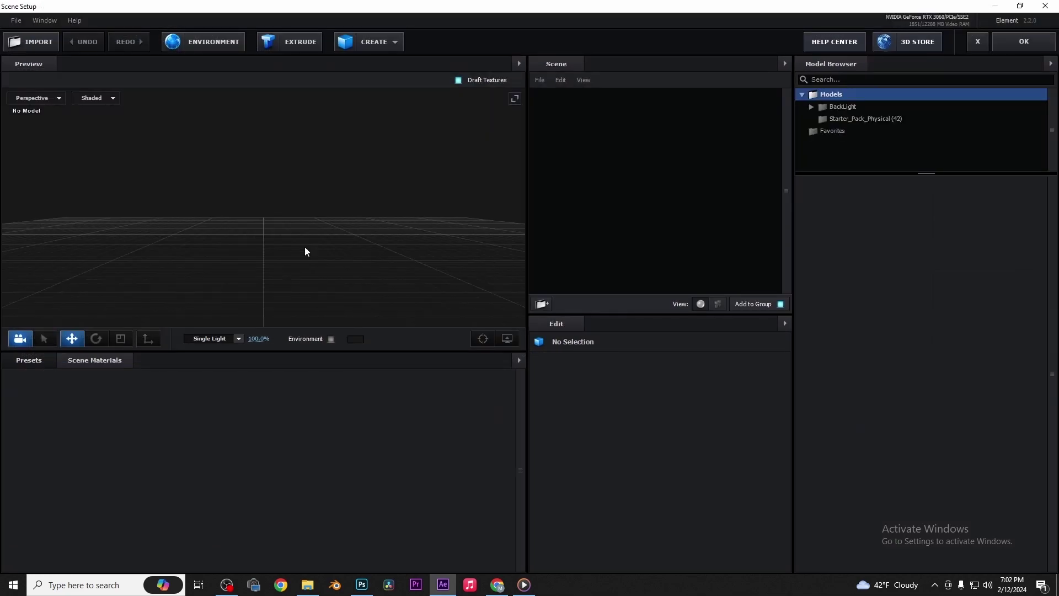
Extrude Custom Path 1 into a Mickey model, raise it along Y, and maximise the preview.
click(303, 45)
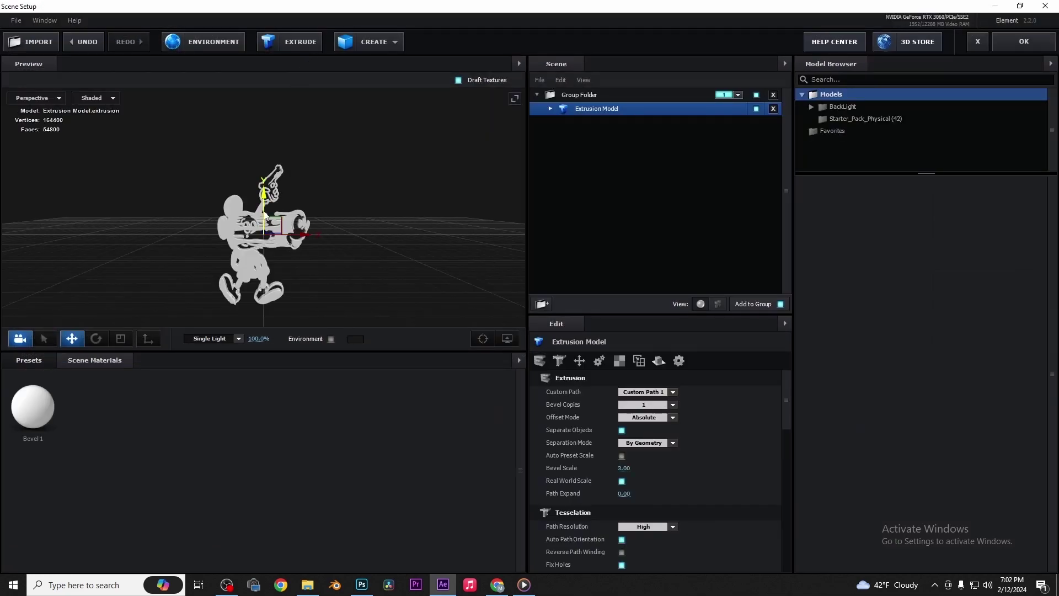
drag(264, 215, 266, 183)
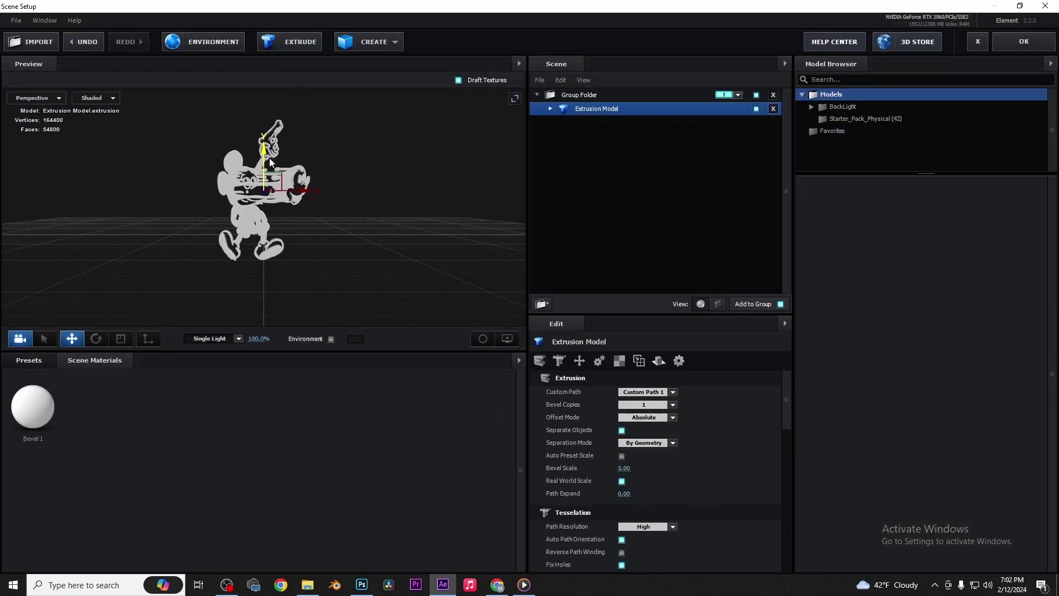
click(514, 103)
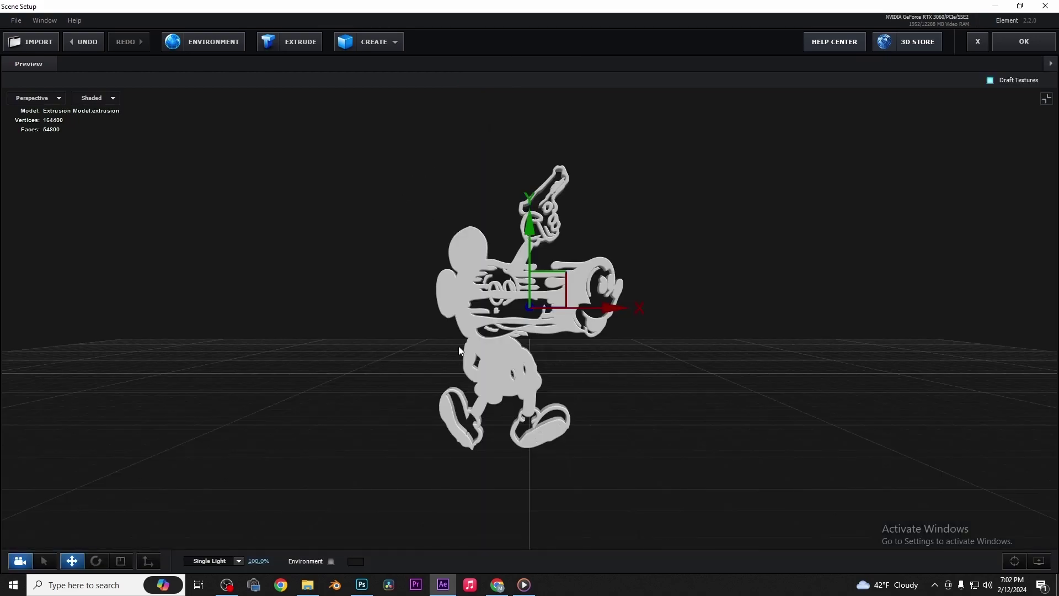
click(55, 435)
Apply the Green_Light material to the Mickey model, adjust its preview position, and apply the scene.
drag(203, 476, 243, 210)
scroll(280, 250, up, 5)
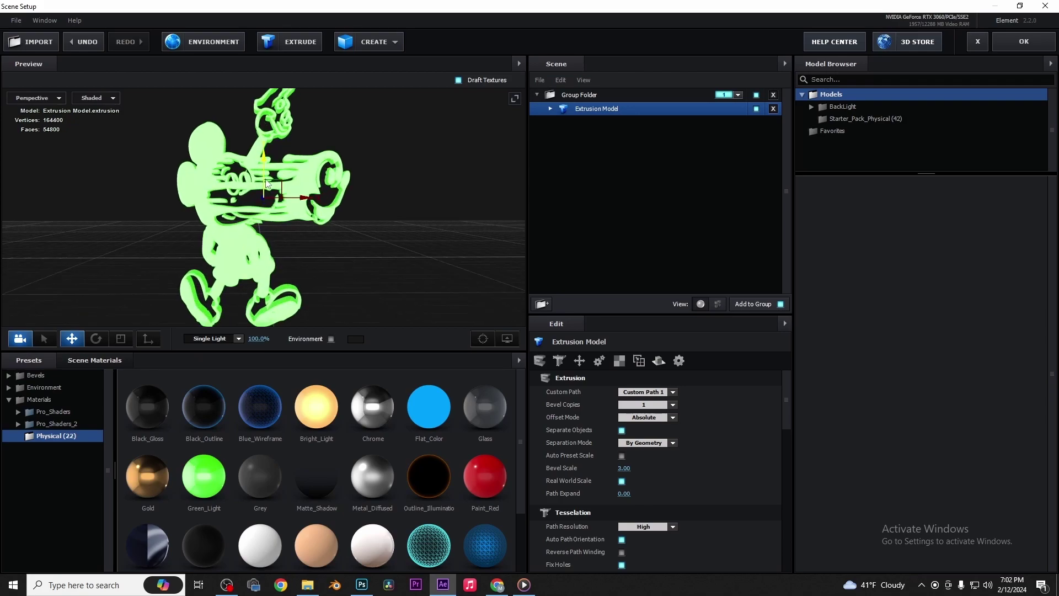
click(514, 99)
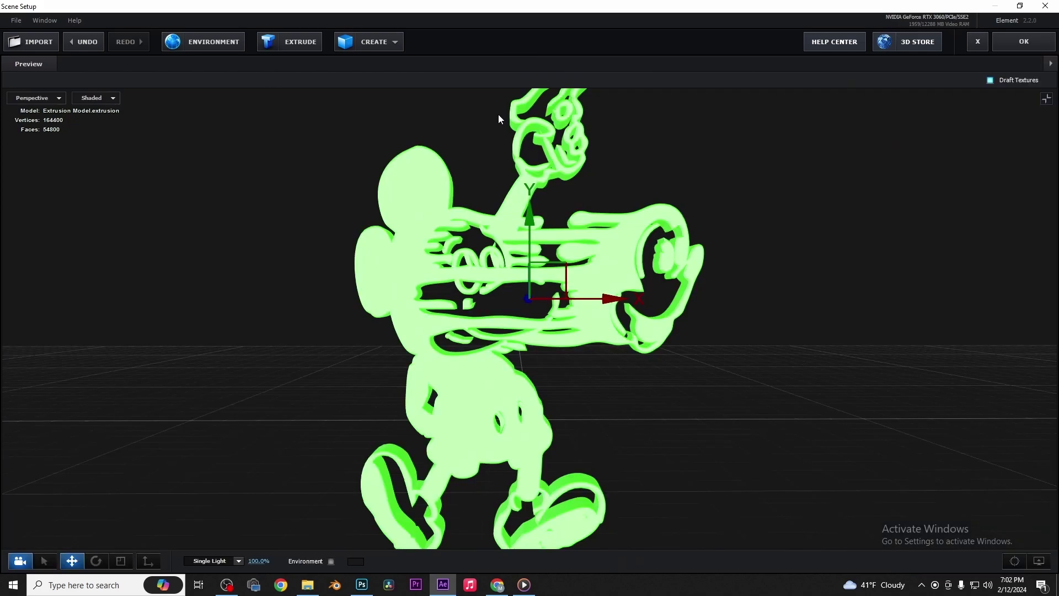
drag(531, 245, 534, 204)
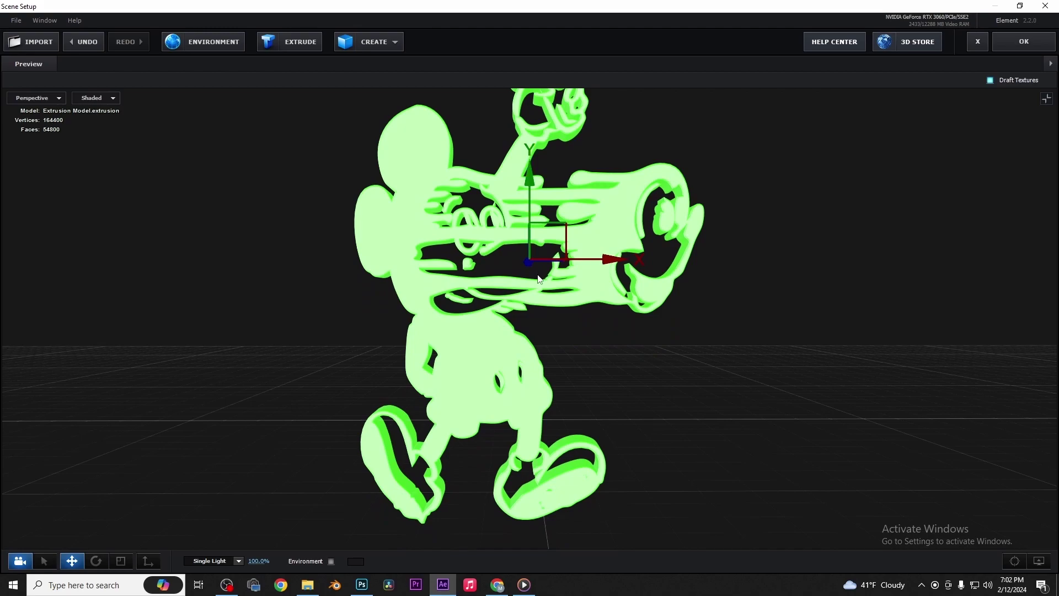
mouse_move(539, 279)
mouse_down()
mouse_move(559, 360)
mouse_move(337, 287)
mouse_up()
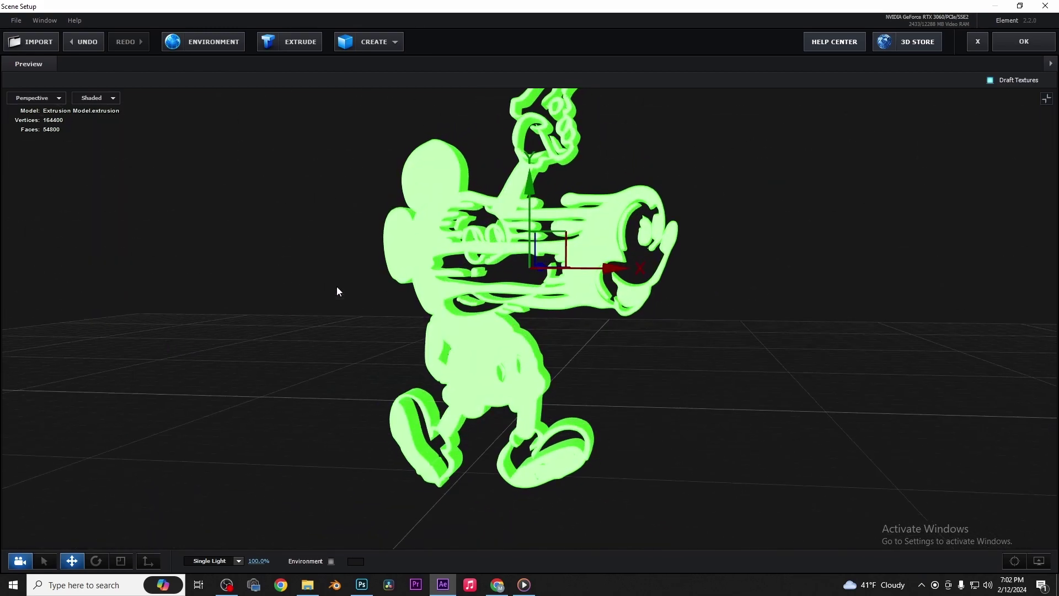
click(1024, 41)
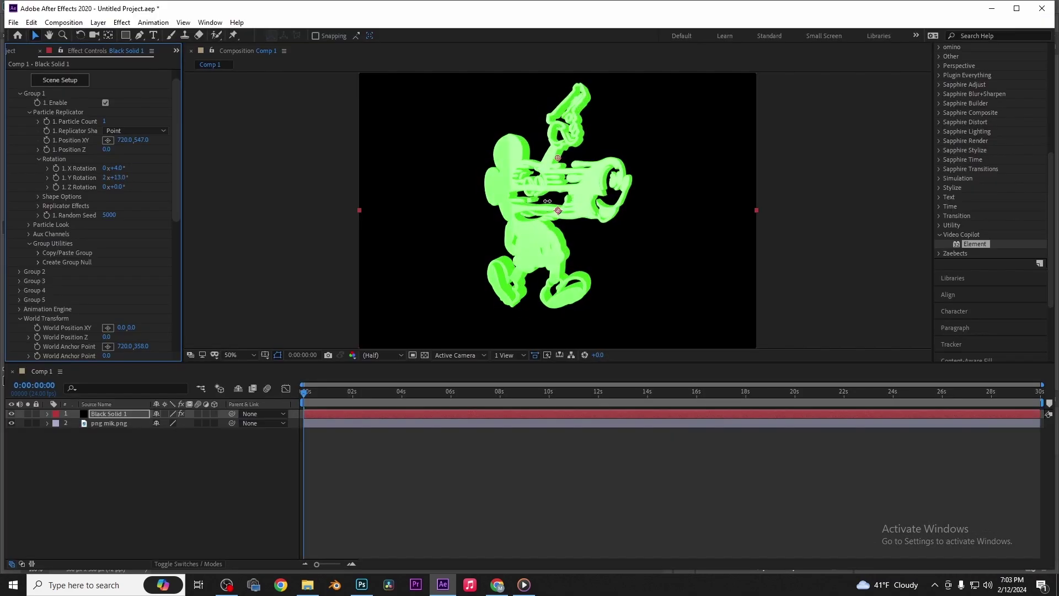
Add a new Camera 1 layer to Comp 1 using the default settings.
right_click(192, 478)
mouse_move(265, 355)
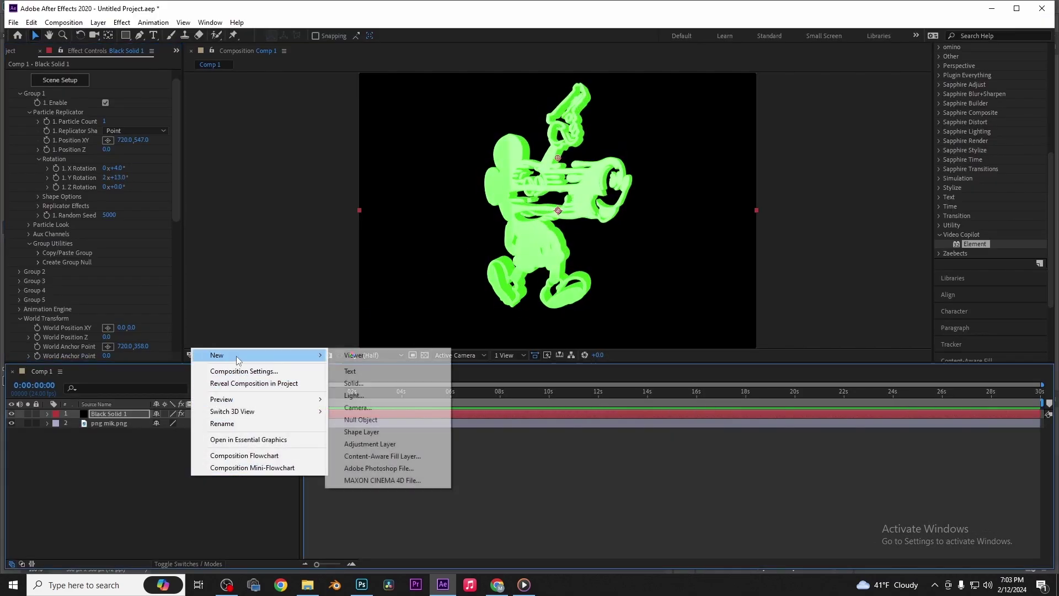
click(362, 408)
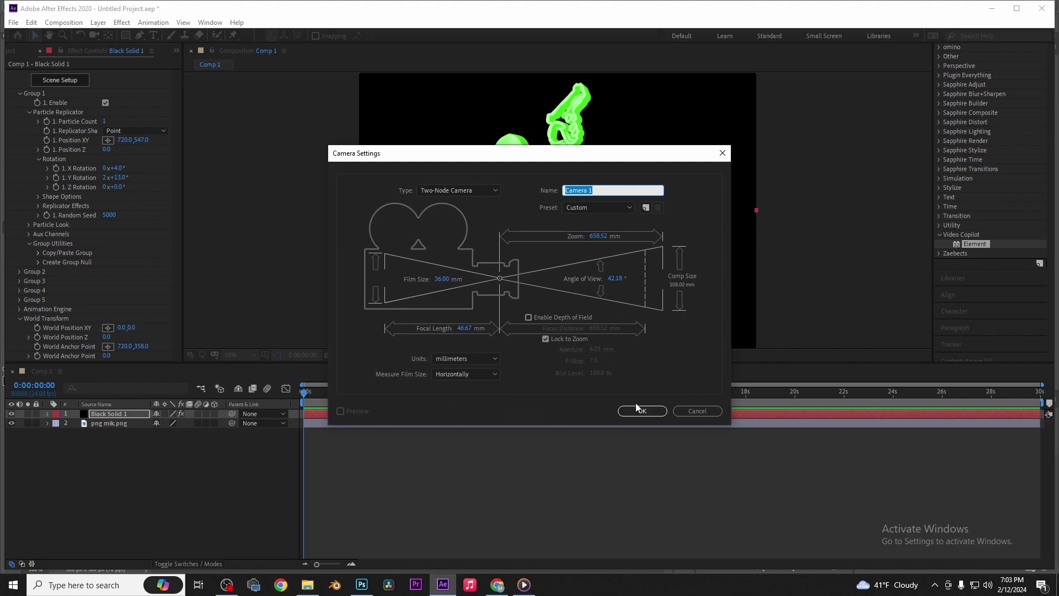
click(635, 408)
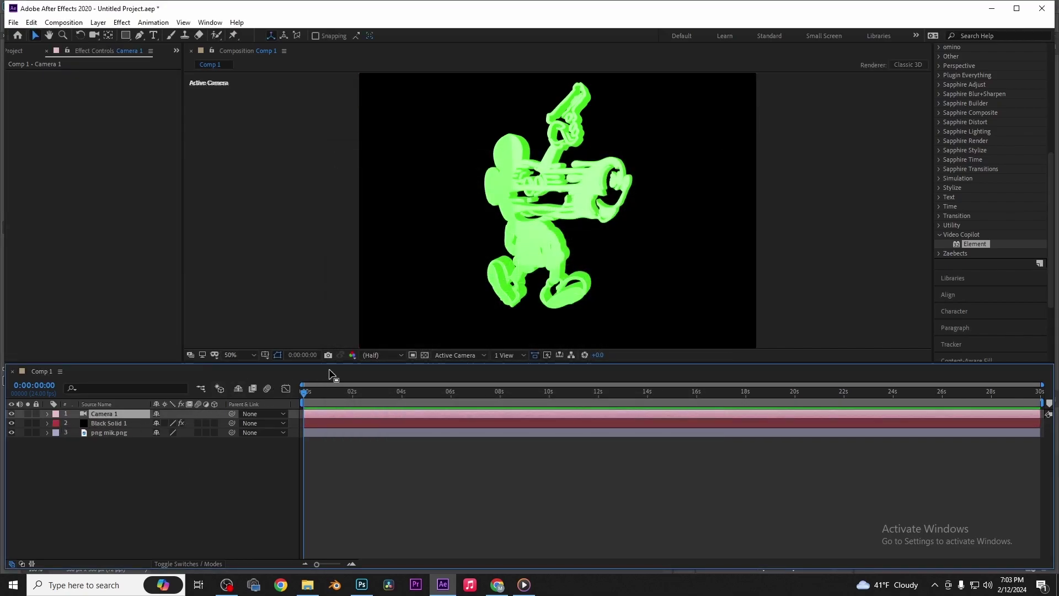
With the Camera tool, switch to Custom View 1 and orbit to view the green Mickey's side.
click(95, 38)
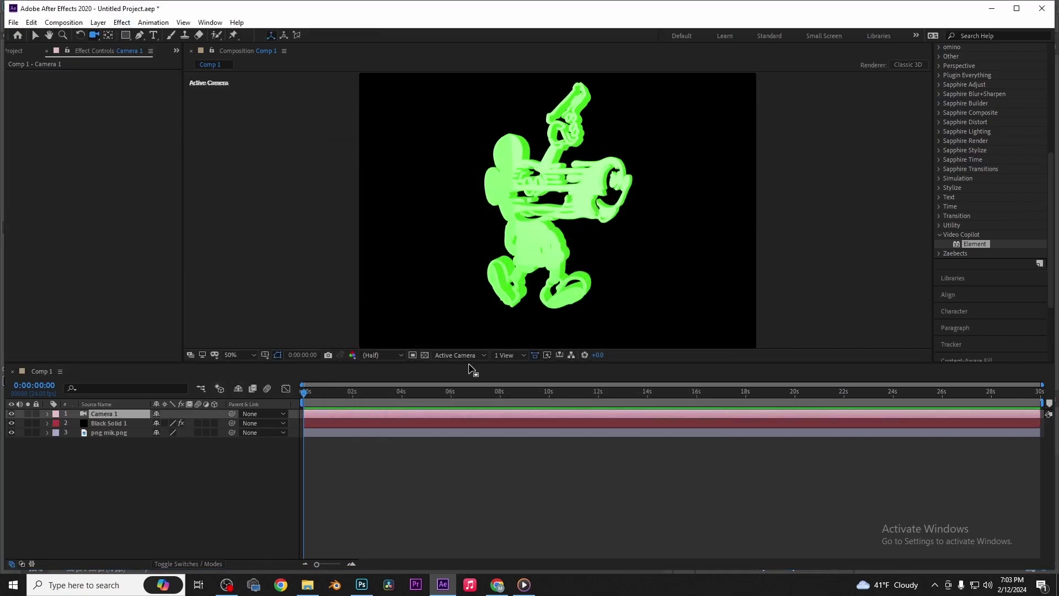
click(468, 365)
click(461, 472)
mouse_move(551, 287)
mouse_down()
mouse_move(685, 220)
mouse_move(467, 210)
mouse_move(537, 237)
mouse_move(332, 222)
mouse_move(270, 232)
mouse_move(323, 245)
mouse_up()
scroll(537, 237, up, 2)
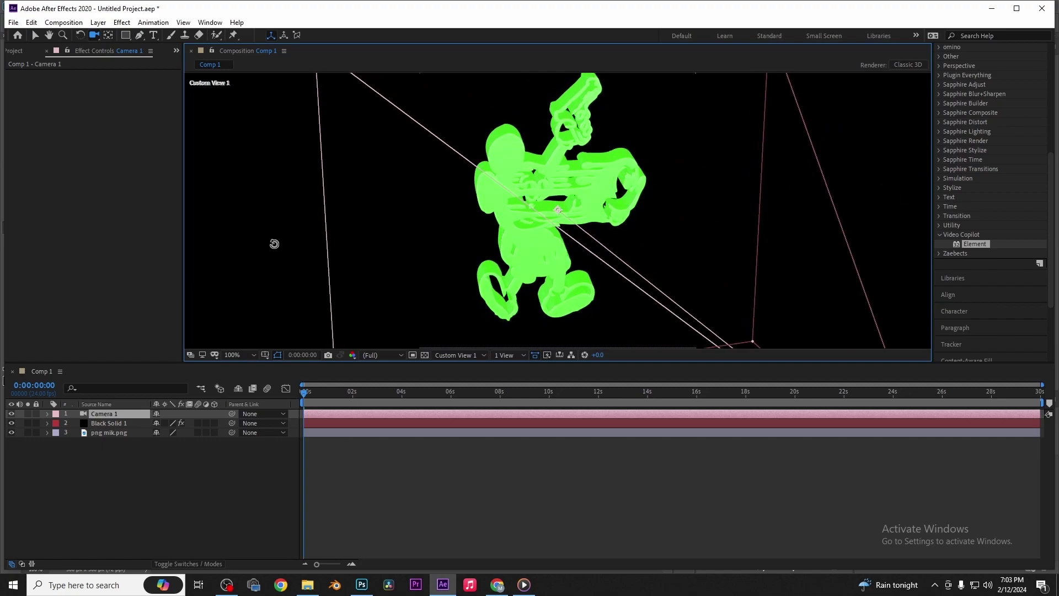